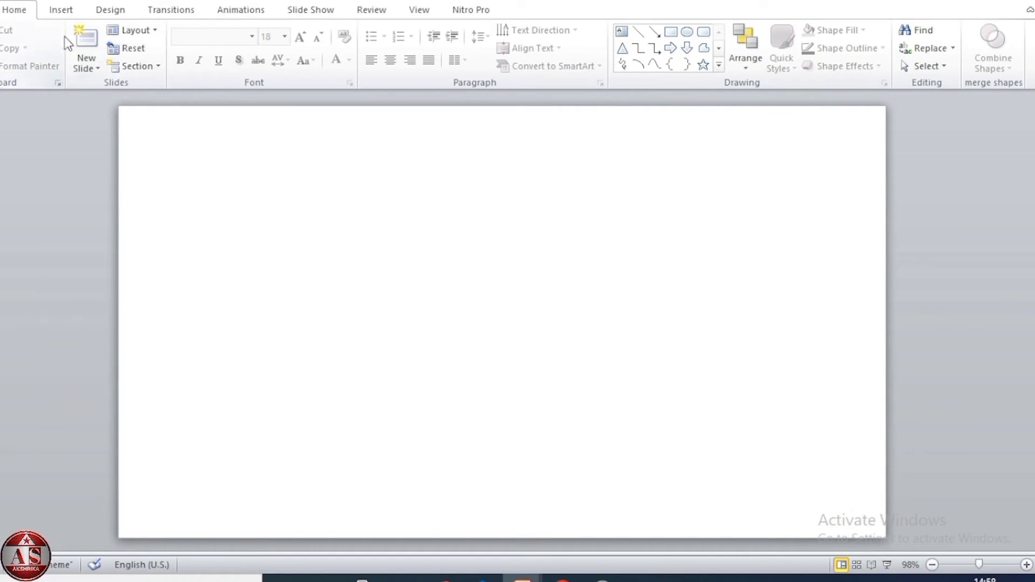
Draw a tall rounded rectangle near the middle of the blank slide from the Shapes gallery.
{"action": "left_click", "coordinate": [58, 14]}
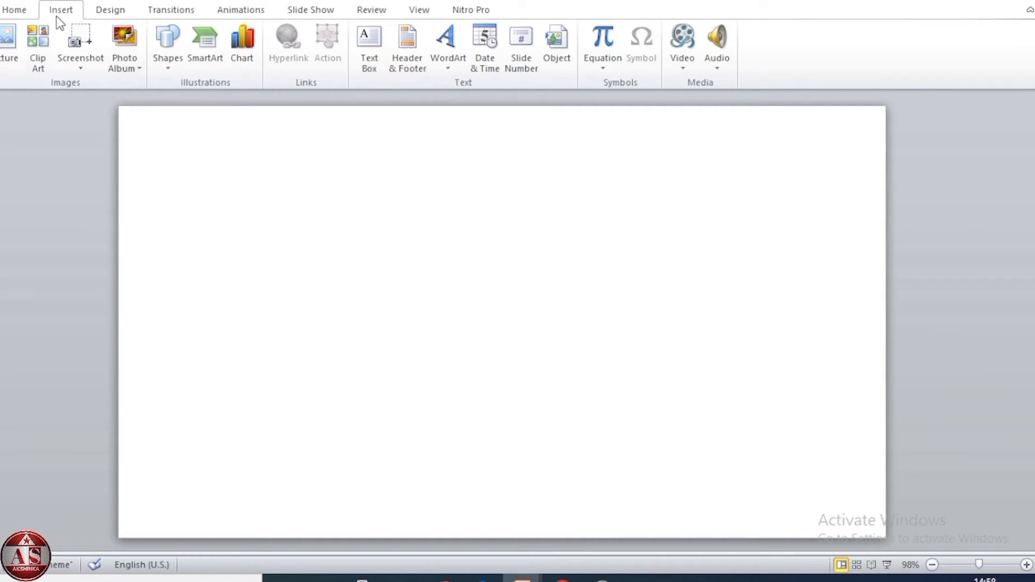
{"action": "left_click", "coordinate": [170, 58]}
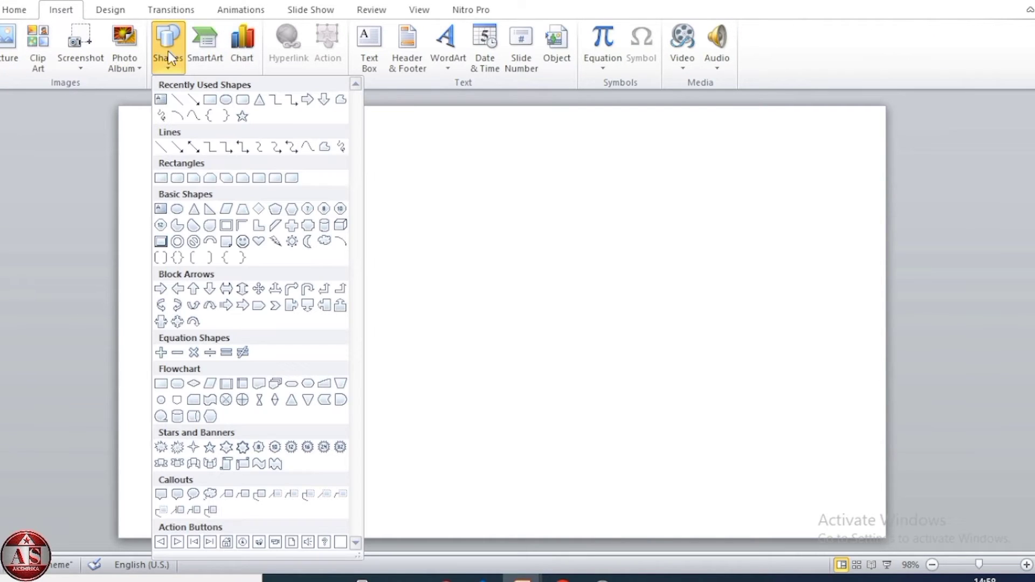
{"action": "left_click", "coordinate": [243, 101]}
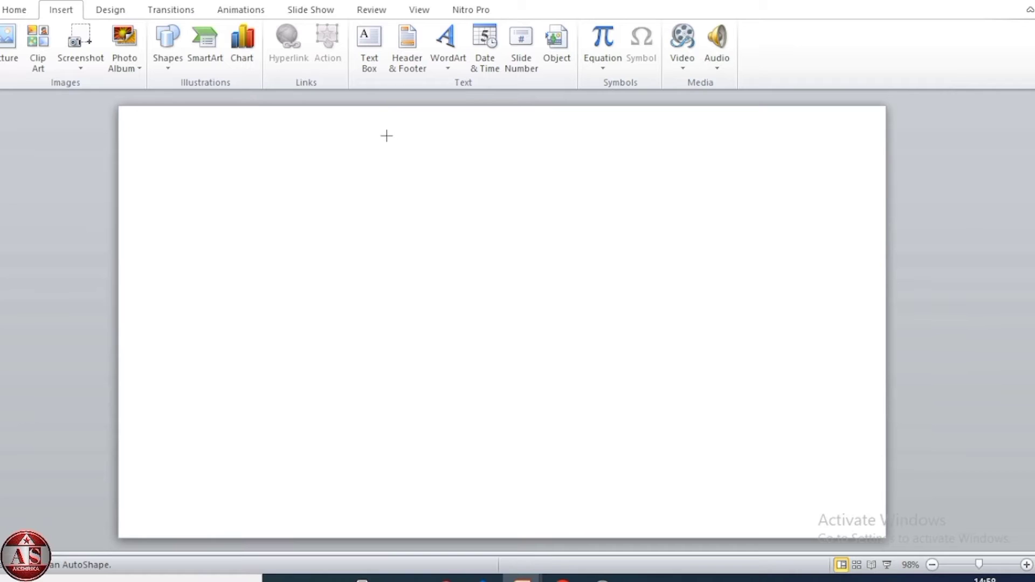
{"action": "mouse_move", "coordinate": [342, 128]}
{"action": "left_mouse_down"}
{"action": "mouse_move", "coordinate": [481, 284]}
{"action": "mouse_move", "coordinate": [503, 522]}
{"action": "left_mouse_up"}
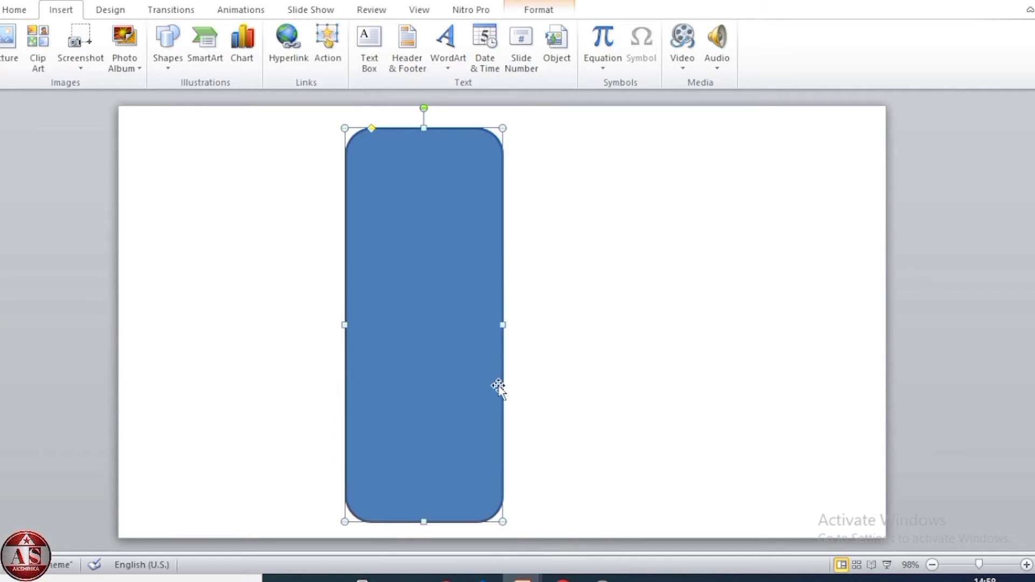
Set the rectangle's height to 13.5 cm and nudge it into position.
{"action": "left_click", "coordinate": [539, 9]}
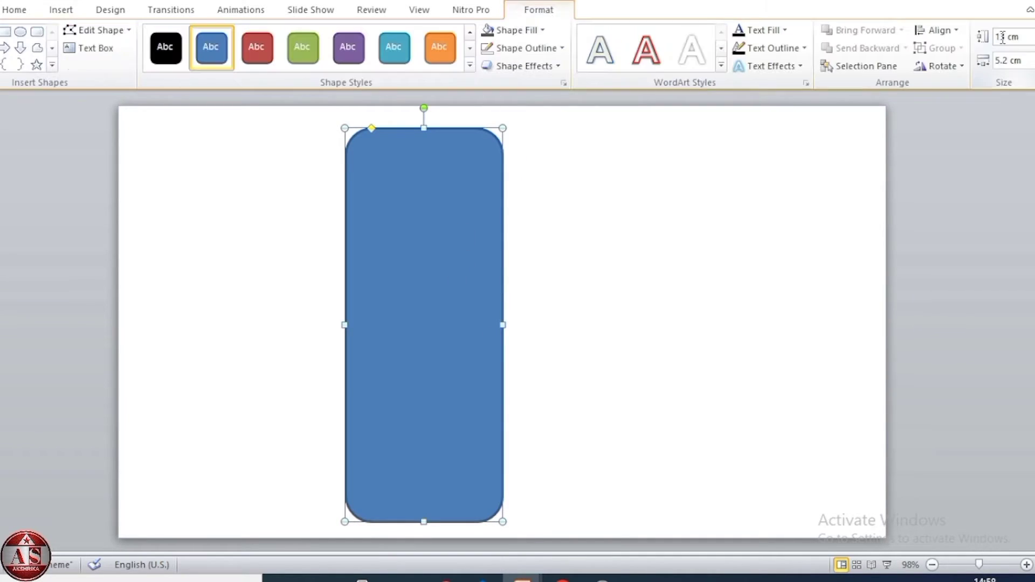
{"action": "left_click", "coordinate": [1002, 37]}
{"action": "left_click", "coordinate": [1002, 37]}
{"action": "type", "text": "13.5"}
{"action": "left_click", "coordinate": [547, 354]}
{"action": "left_click_drag", "start_coordinate": [437, 324], "coordinate": [437, 317]}
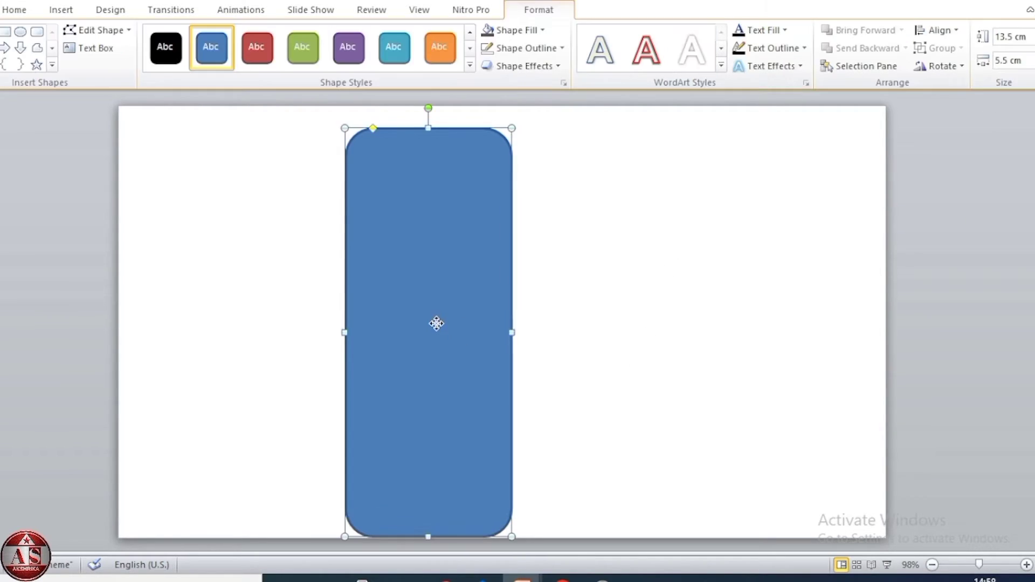
Fill the rectangle dark grey with a 6 pt black outline.
{"action": "left_click", "coordinate": [516, 30]}
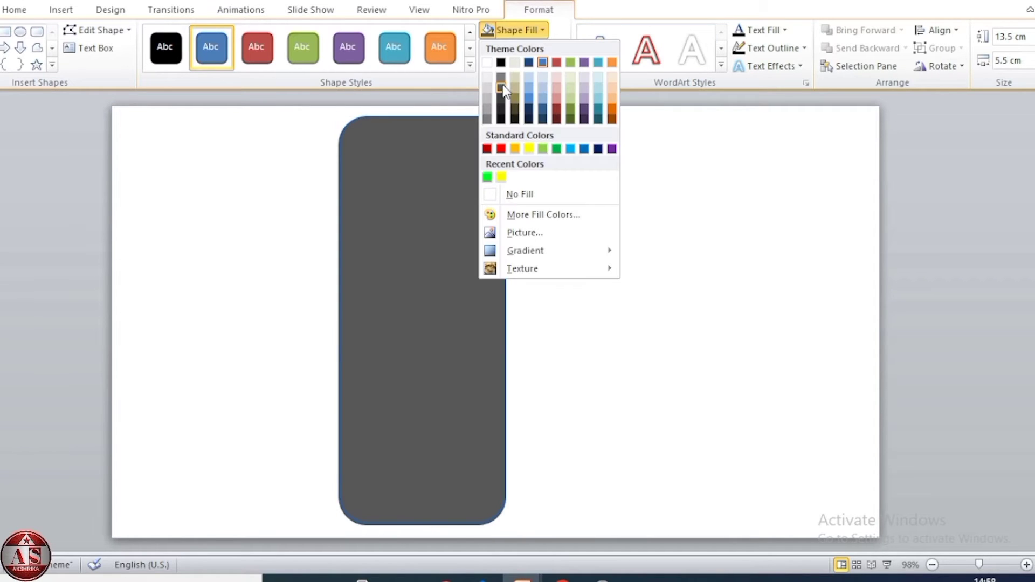
{"action": "left_click", "coordinate": [502, 88]}
{"action": "left_click", "coordinate": [507, 48]}
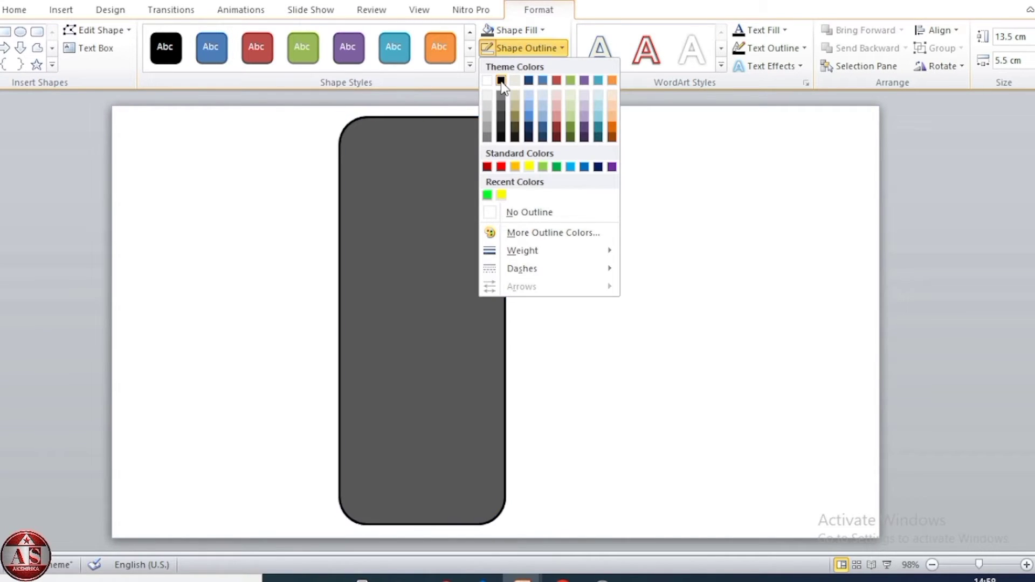
{"action": "left_click", "coordinate": [501, 81]}
{"action": "left_click", "coordinate": [529, 48]}
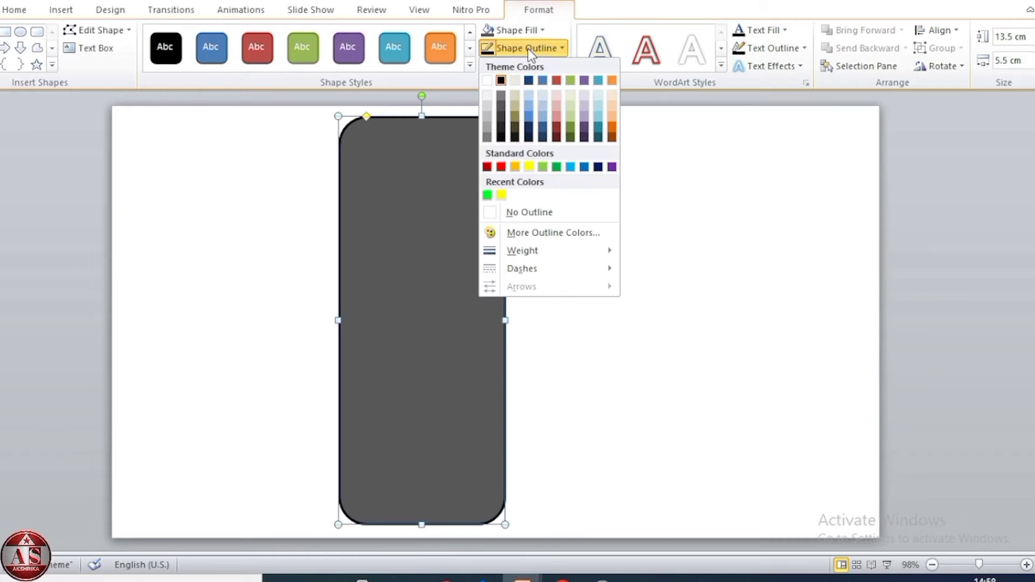
{"action": "mouse_move", "coordinate": [523, 251]}
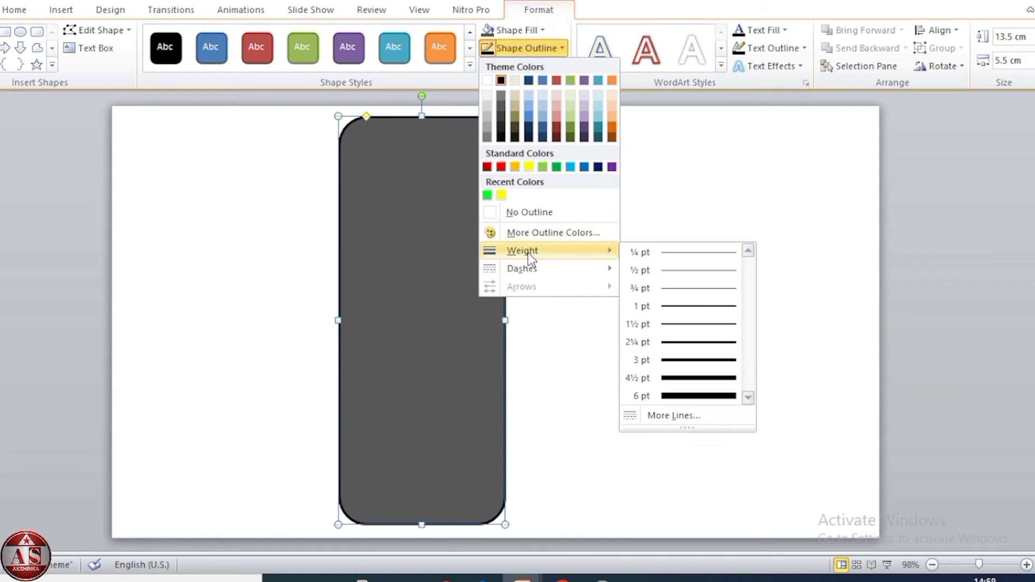
{"action": "left_click", "coordinate": [695, 396]}
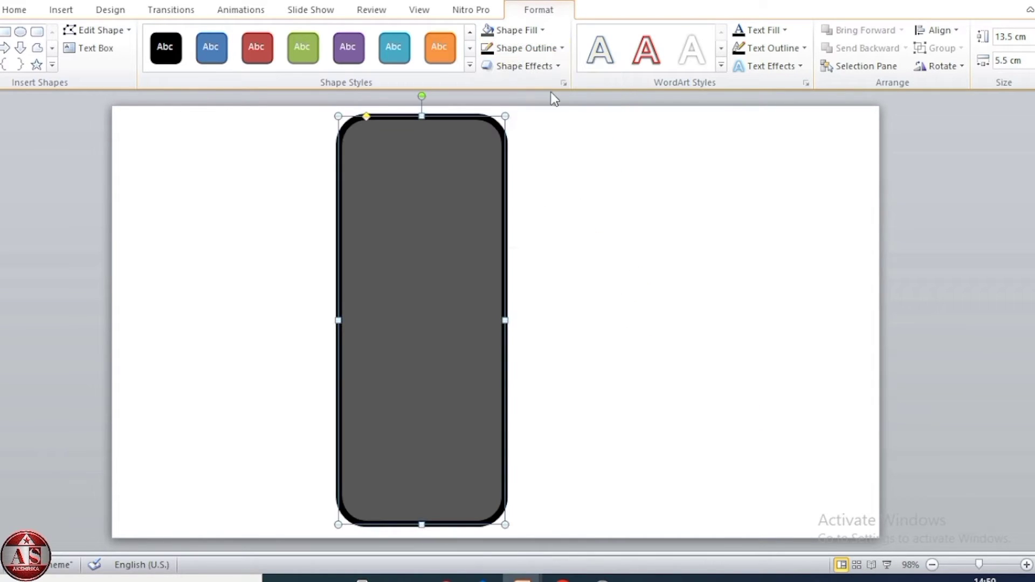
Apply a Circle bevel and an inner shadow to the housing.
{"action": "left_click", "coordinate": [526, 65]}
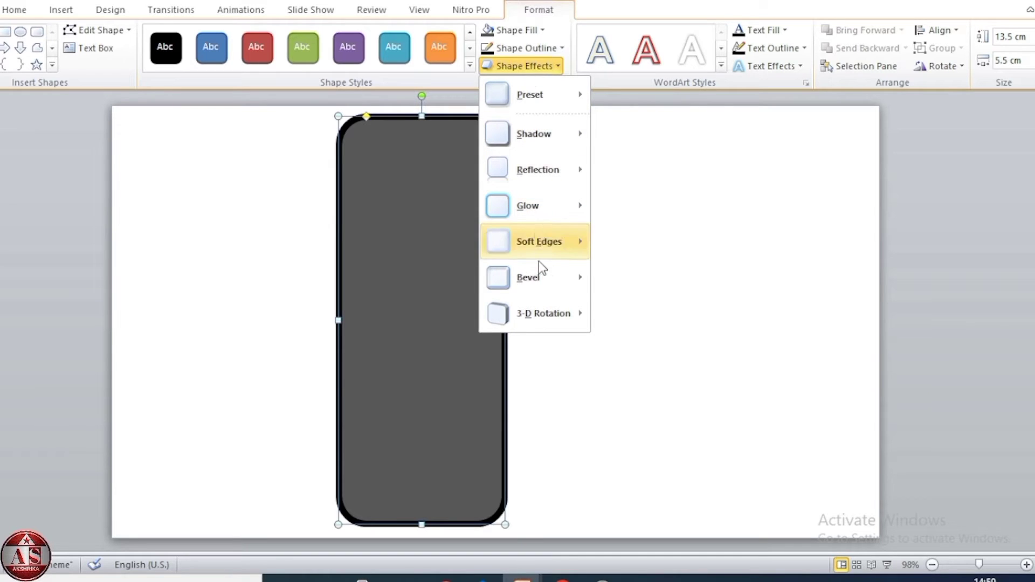
{"action": "mouse_move", "coordinate": [528, 277]}
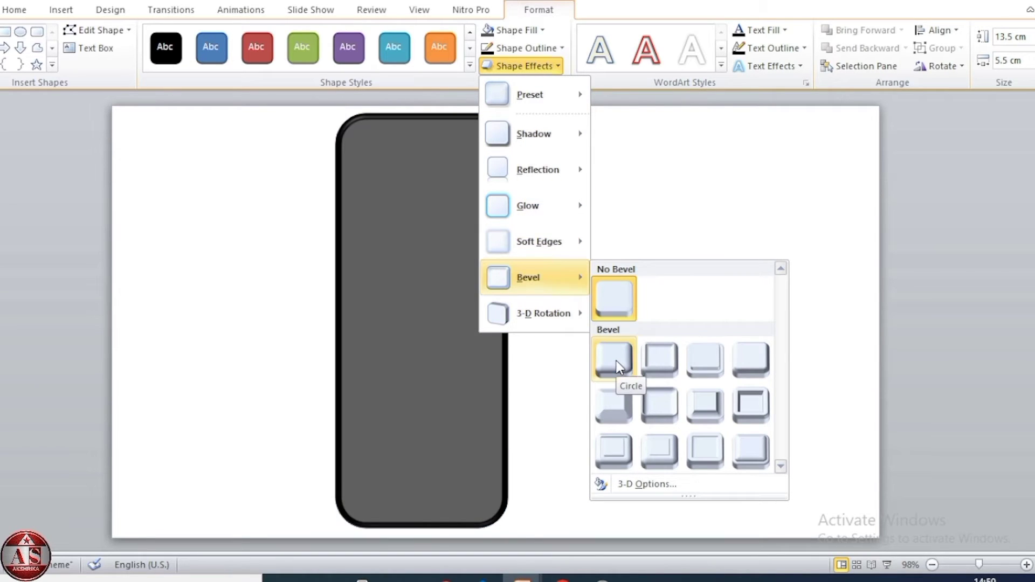
{"action": "left_click", "coordinate": [616, 361]}
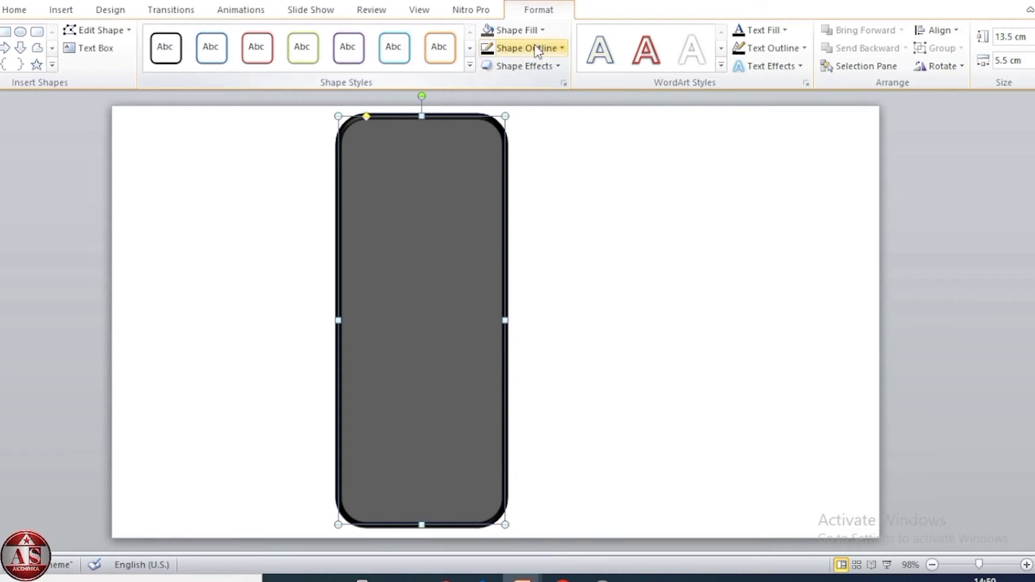
{"action": "left_click", "coordinate": [525, 65]}
{"action": "mouse_move", "coordinate": [534, 134]}
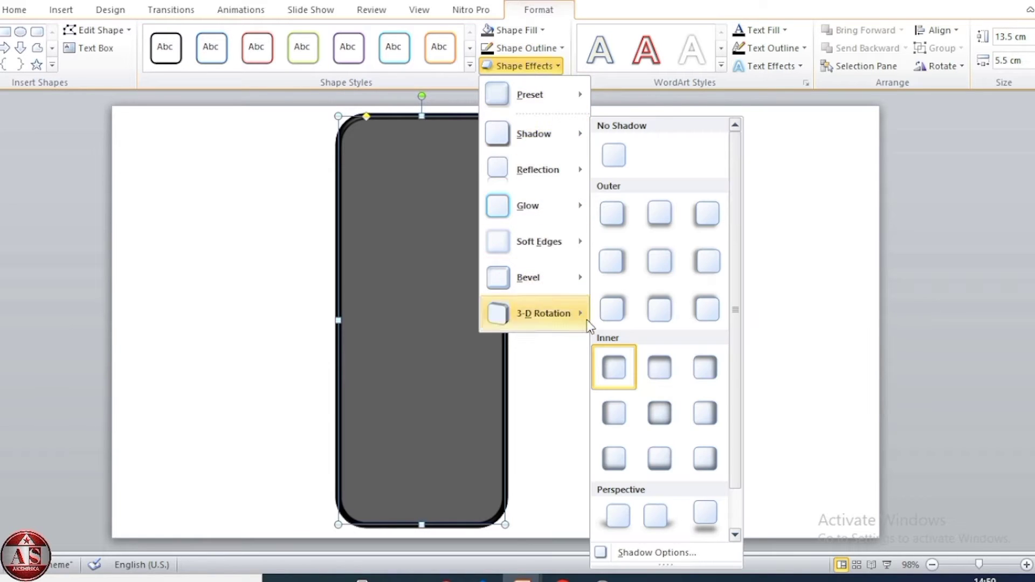
{"action": "left_click", "coordinate": [608, 375]}
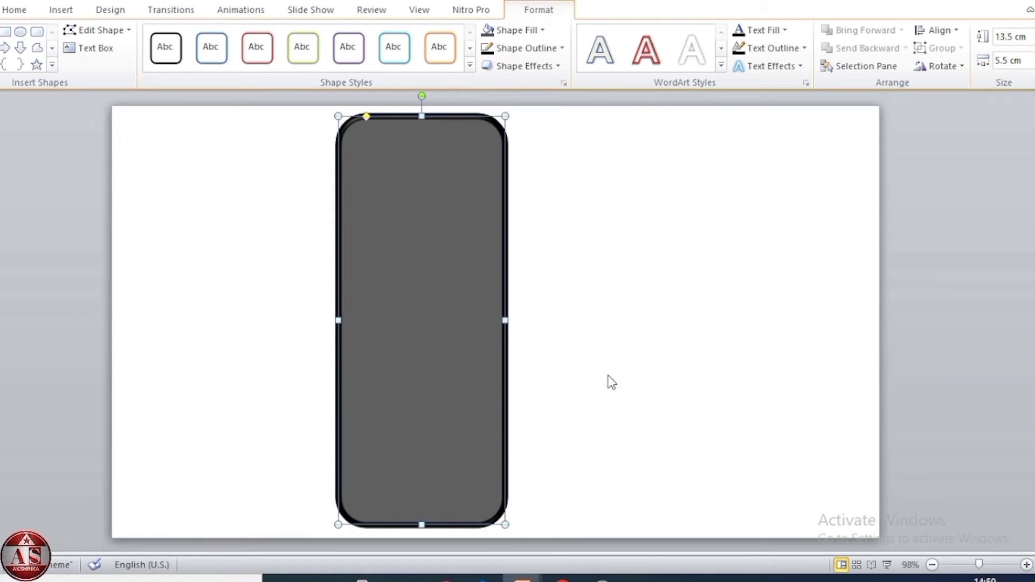
{"action": "left_click", "coordinate": [689, 295]}
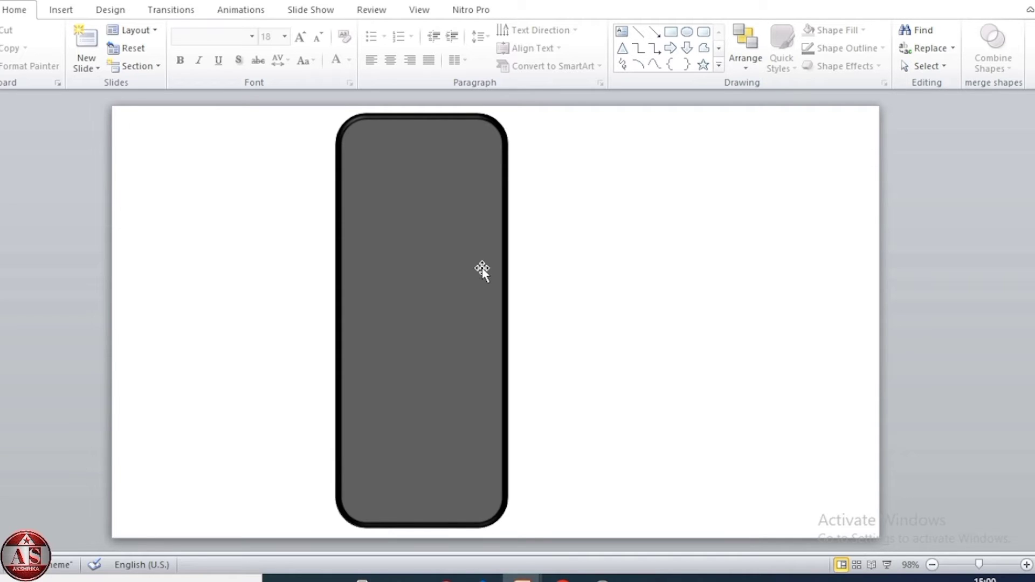
Draw an oval circle at the top of the grey housing.
{"action": "left_click", "coordinate": [70, 10]}
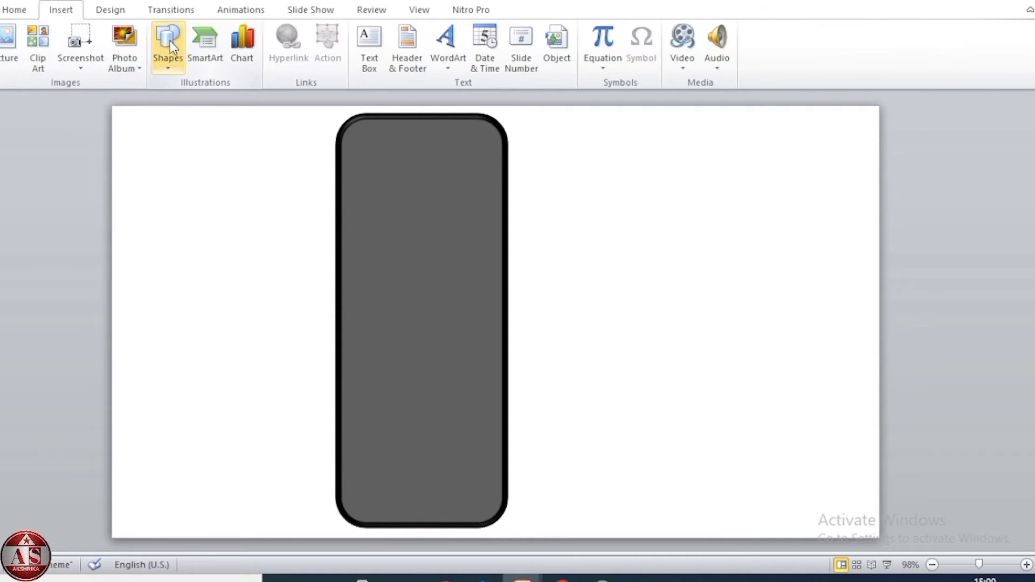
{"action": "left_click", "coordinate": [170, 41]}
{"action": "left_click", "coordinate": [210, 100]}
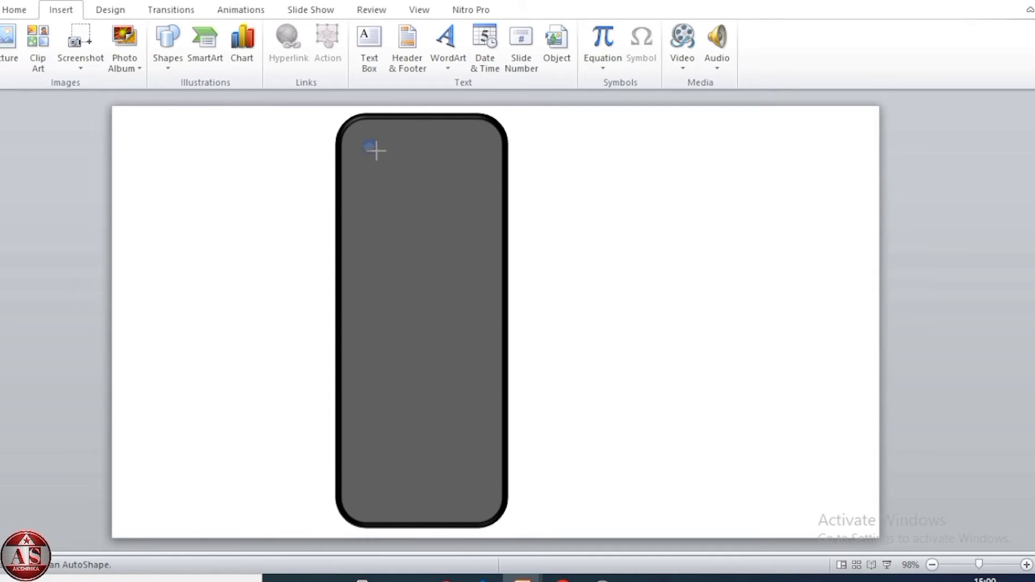
{"action": "left_click_drag", "start_coordinate": [364, 142], "coordinate": [463, 266]}
{"action": "left_click_drag", "start_coordinate": [408, 180], "coordinate": [408, 174]}
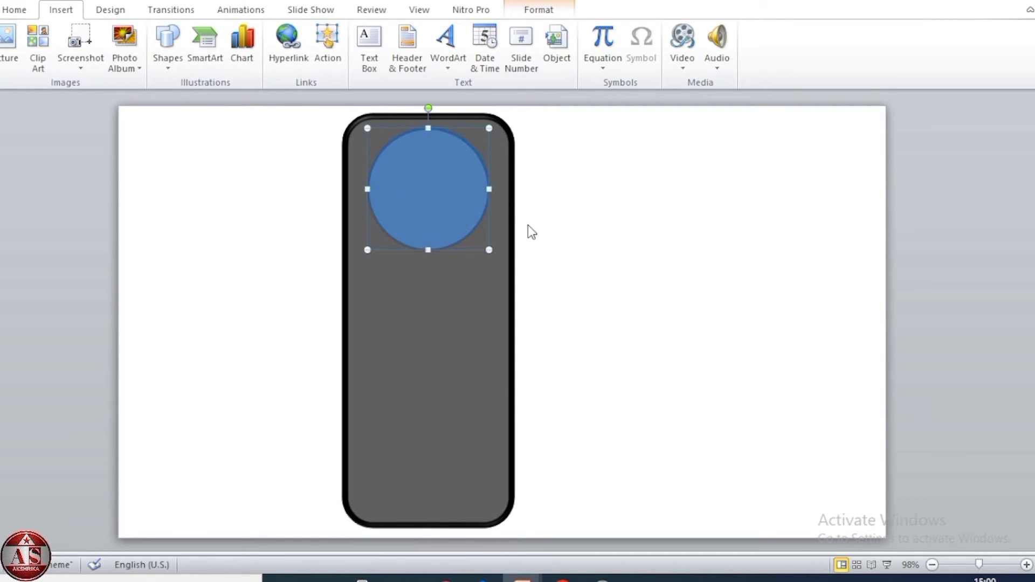
{"action": "left_click", "coordinate": [592, 241]}
{"action": "left_click", "coordinate": [446, 192]}
Fill the circle red with no outline, then duplicate it with Ctrl+D.
{"action": "left_click", "coordinate": [547, 11]}
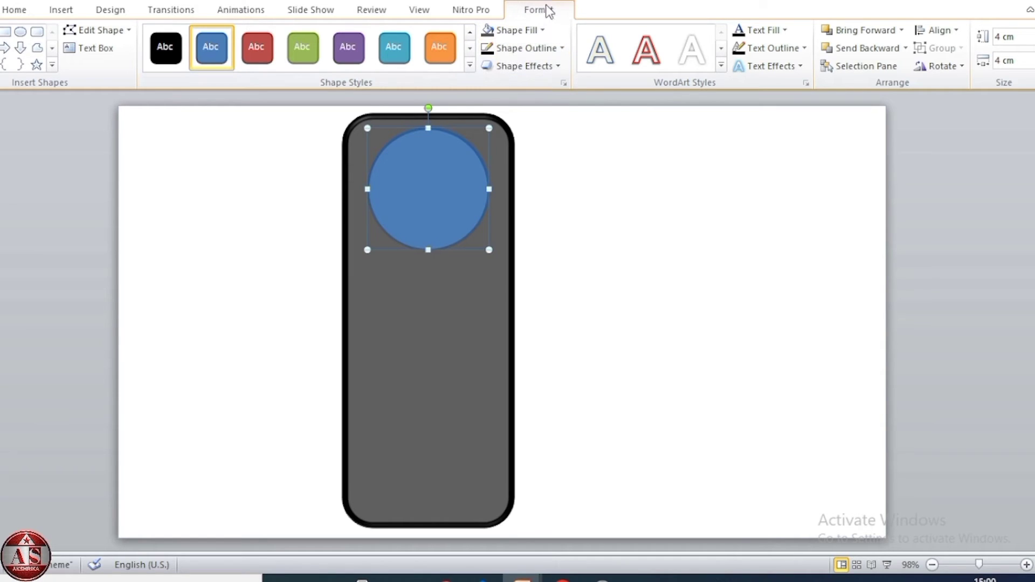
{"action": "left_click", "coordinate": [530, 31]}
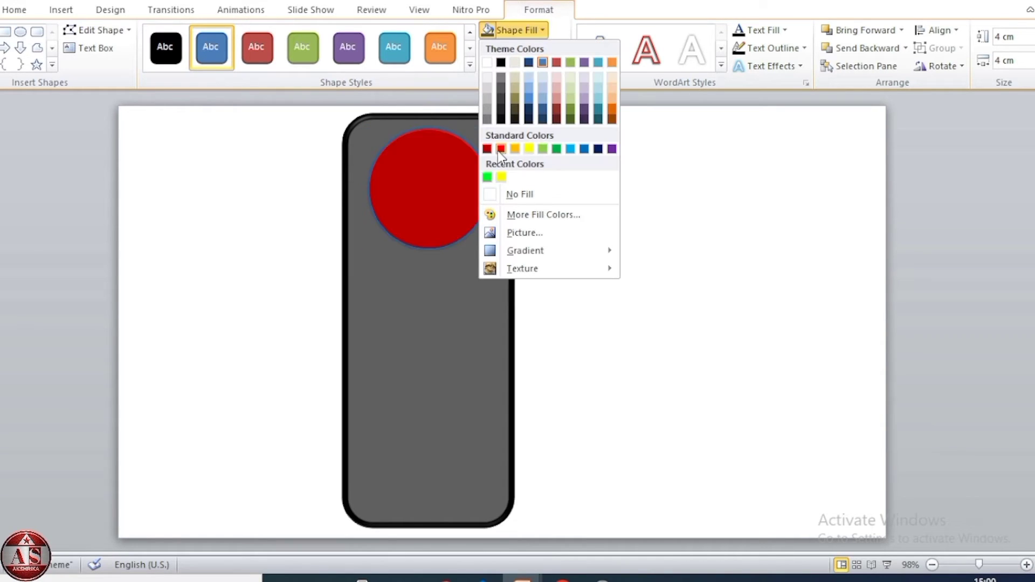
{"action": "left_click", "coordinate": [501, 148]}
{"action": "left_click", "coordinate": [517, 48]}
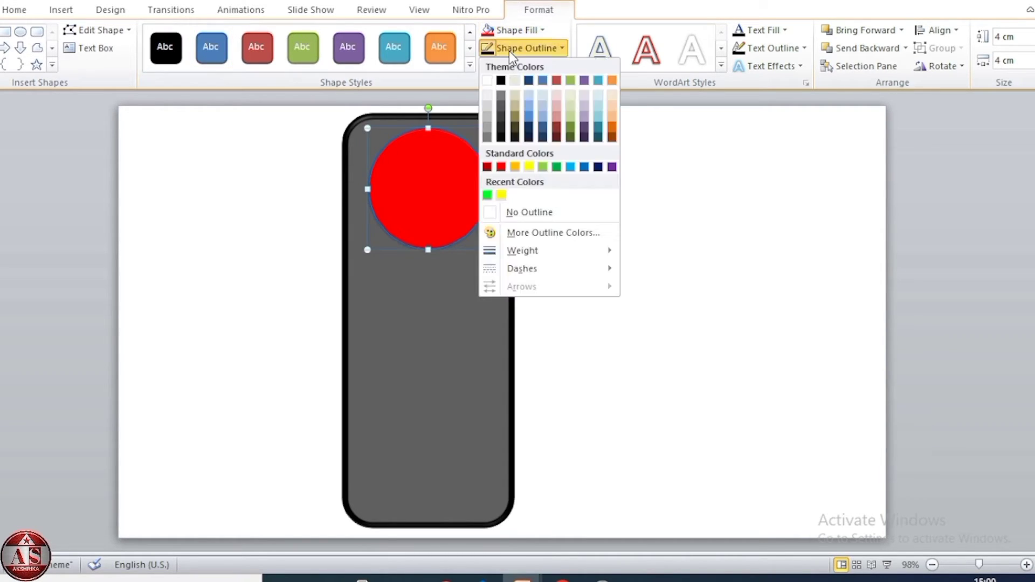
{"action": "left_click", "coordinate": [523, 215]}
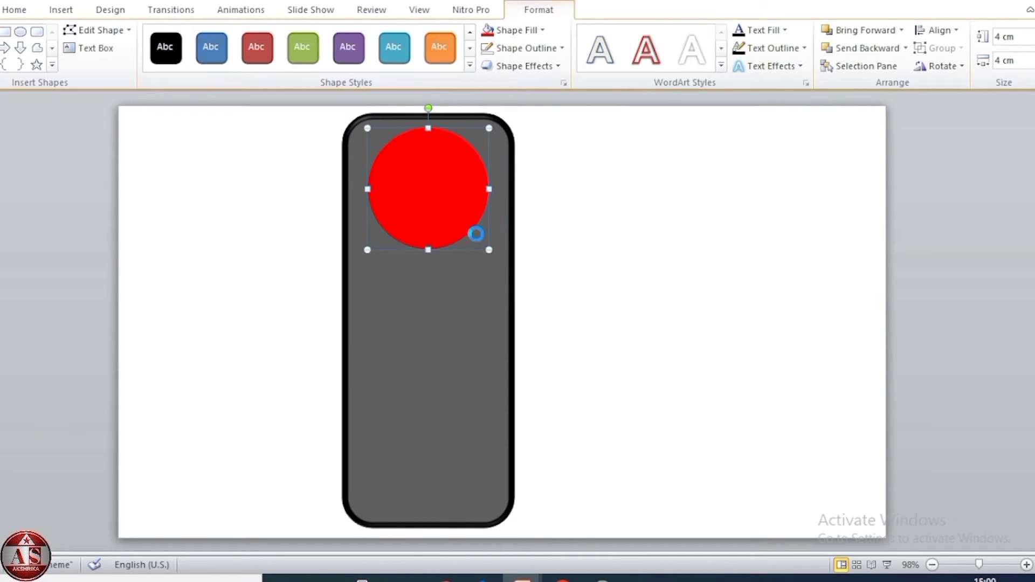
{"action": "key", "text": "ctrl+d"}
Move the copied circle to the middle of the housing and fill it yellow.
{"action": "mouse_move", "coordinate": [465, 225]}
{"action": "left_mouse_down"}
{"action": "mouse_move", "coordinate": [466, 347]}
{"action": "mouse_move", "coordinate": [447, 326]}
{"action": "left_mouse_up"}
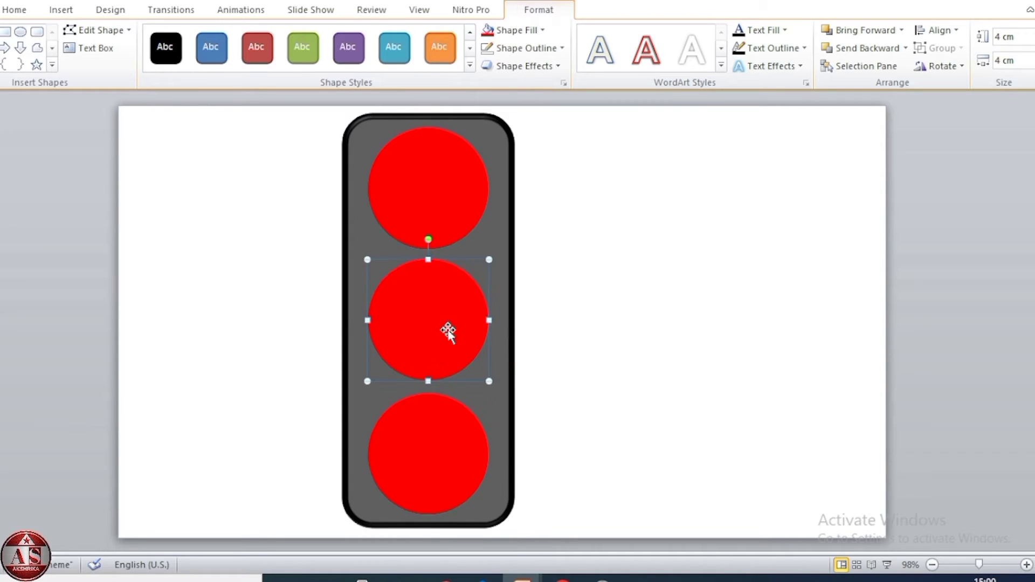
{"action": "left_click", "coordinate": [517, 29]}
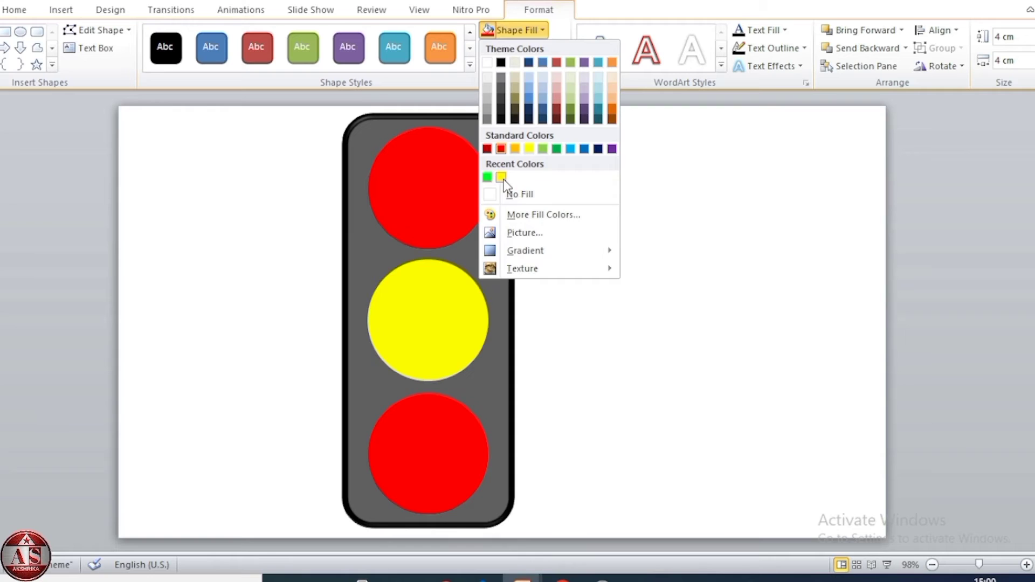
{"action": "left_click", "coordinate": [503, 180]}
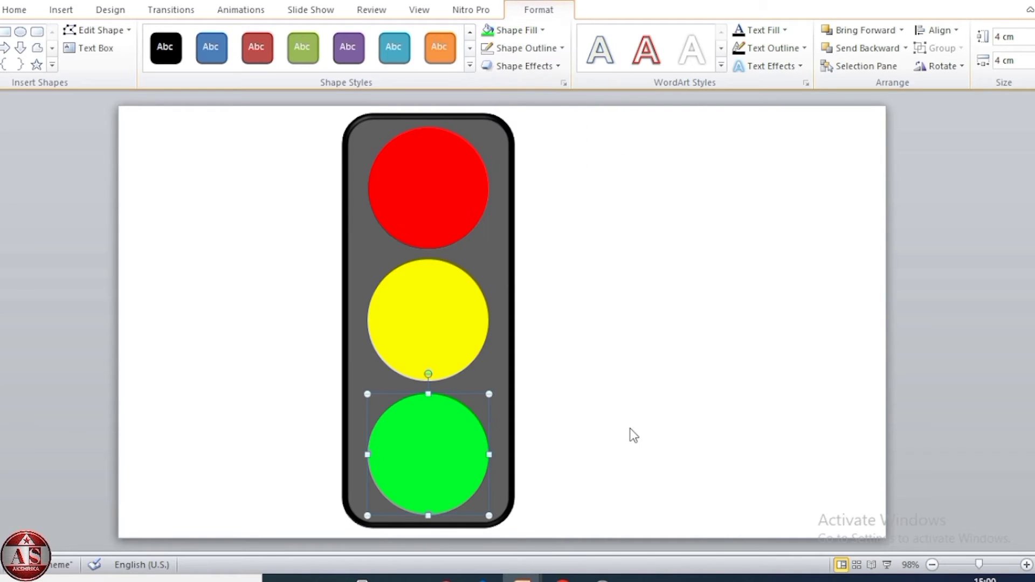
Select all shapes and align them centred on each other.
{"action": "left_click", "coordinate": [436, 198]}
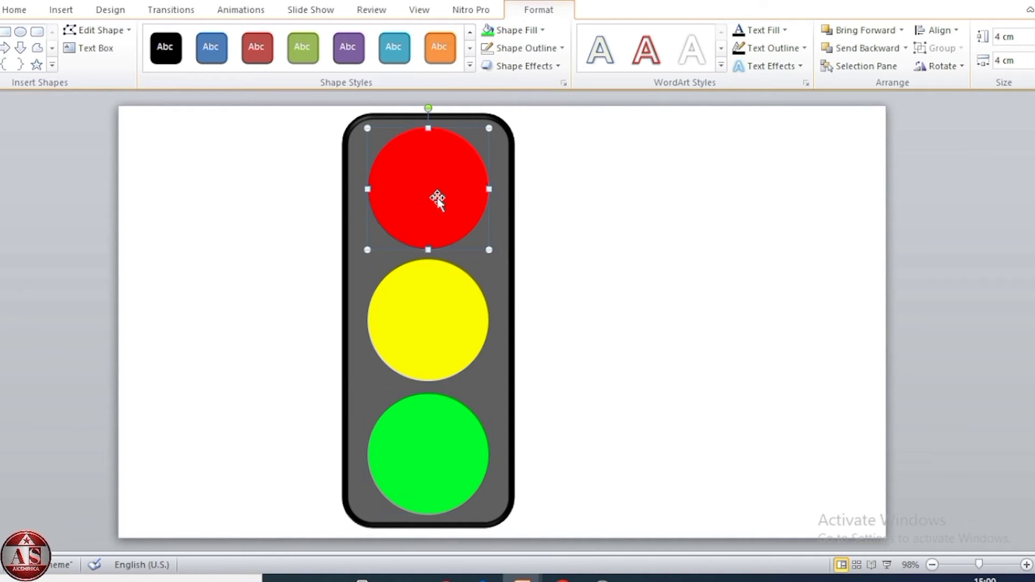
{"action": "key", "text": "ctrl+a"}
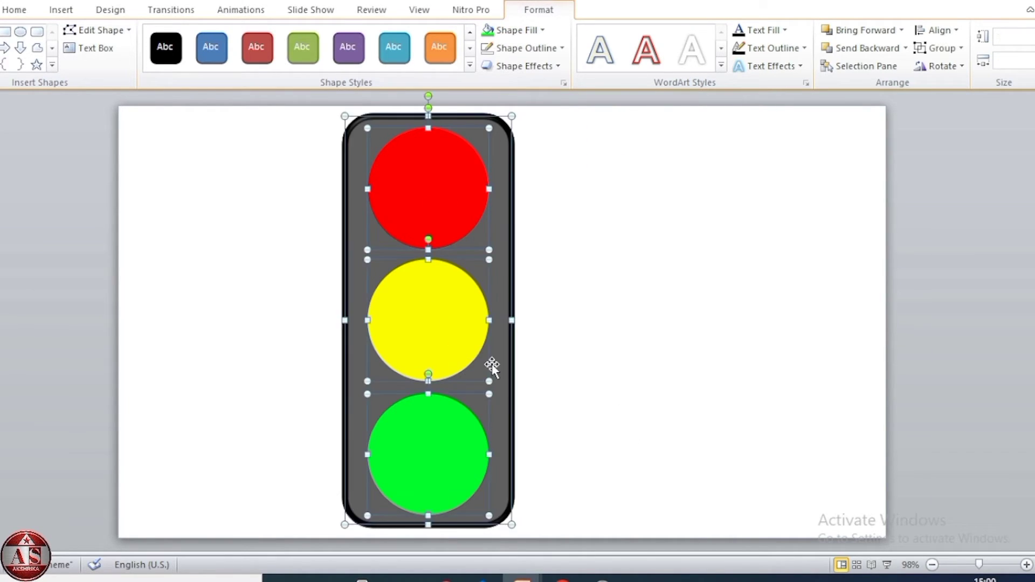
{"action": "left_click", "coordinate": [938, 30]}
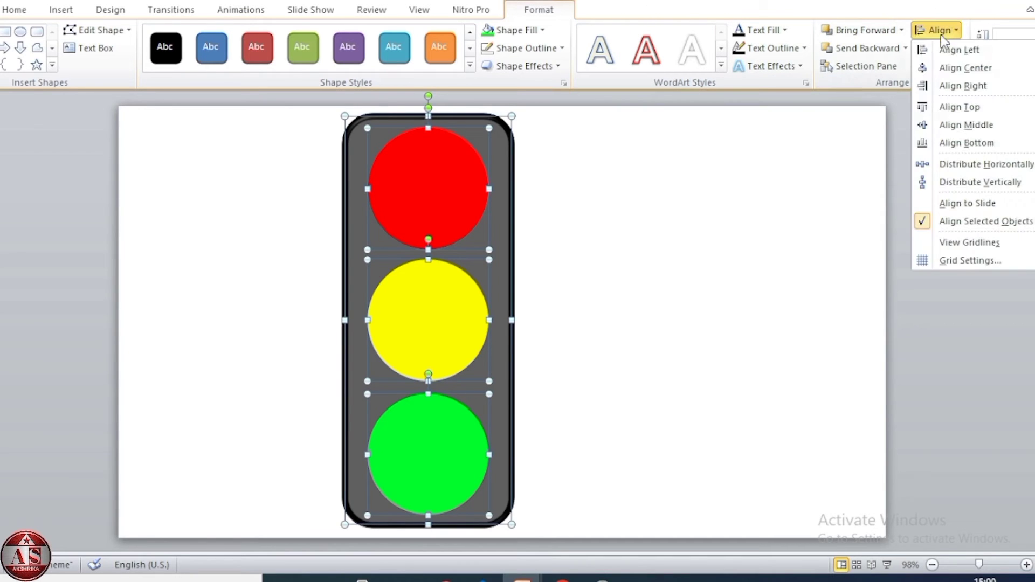
{"action": "left_click", "coordinate": [949, 67]}
{"action": "left_click", "coordinate": [595, 331]}
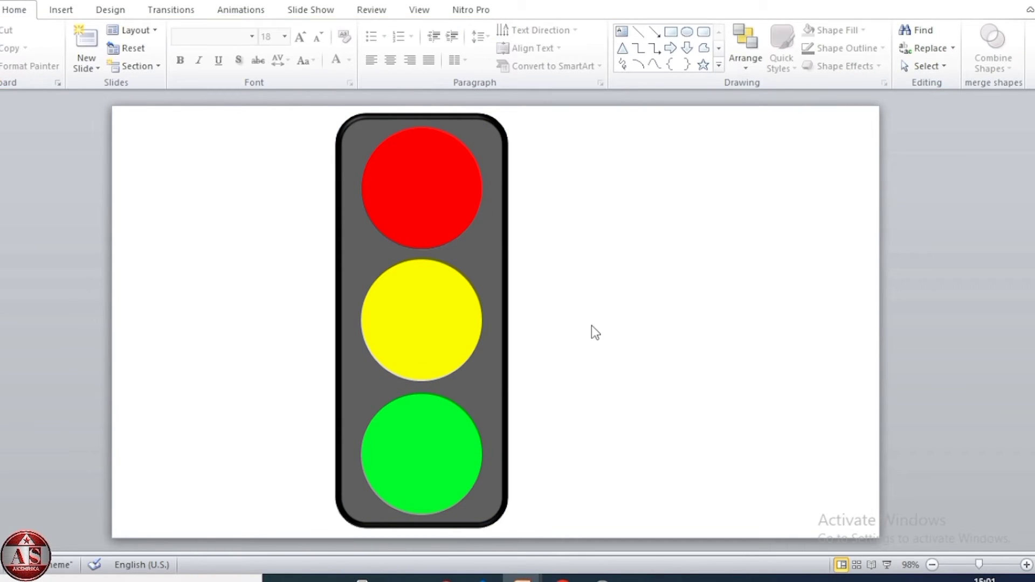
Copy the red, yellow and green lamps to a column right of the housing.
{"action": "left_click", "coordinate": [431, 229]}
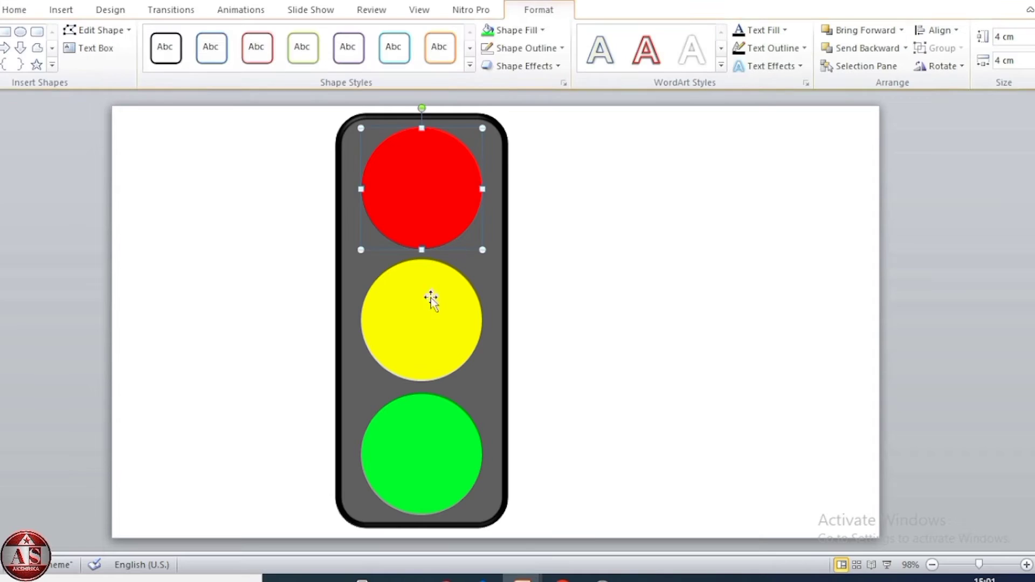
{"action": "left_click", "coordinate": [431, 307], "text": "shift"}
{"action": "left_click", "coordinate": [448, 457], "text": "shift"}
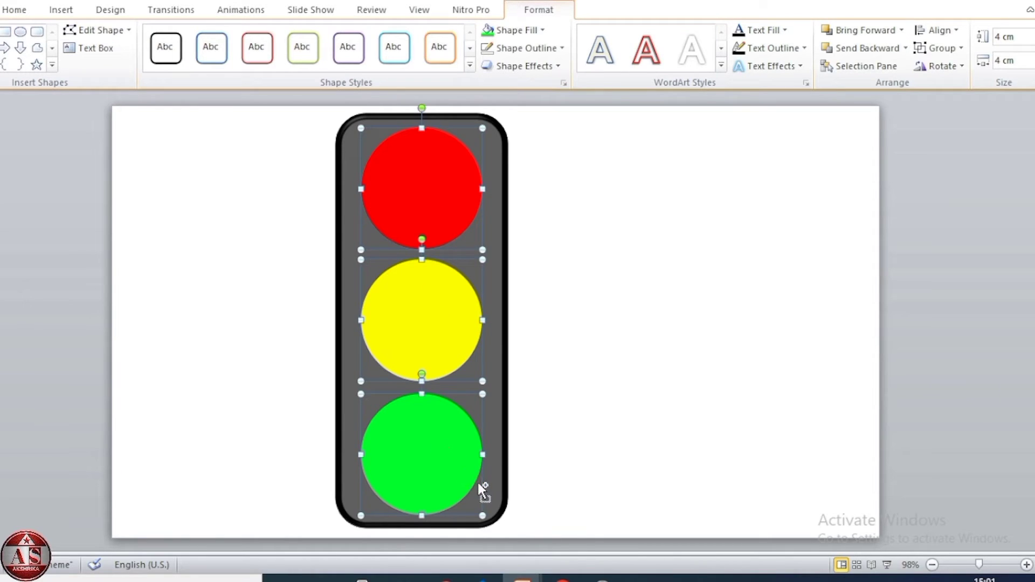
{"action": "left_click_drag", "start_coordinate": [453, 351], "coordinate": [681, 344]}
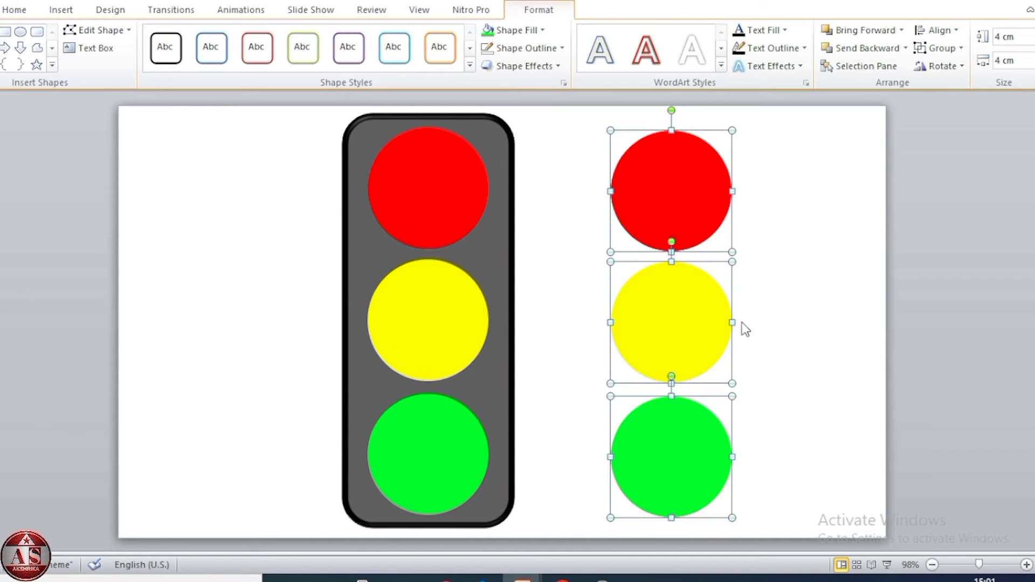
{"action": "left_click", "coordinate": [814, 262]}
{"action": "left_click", "coordinate": [426, 208]}
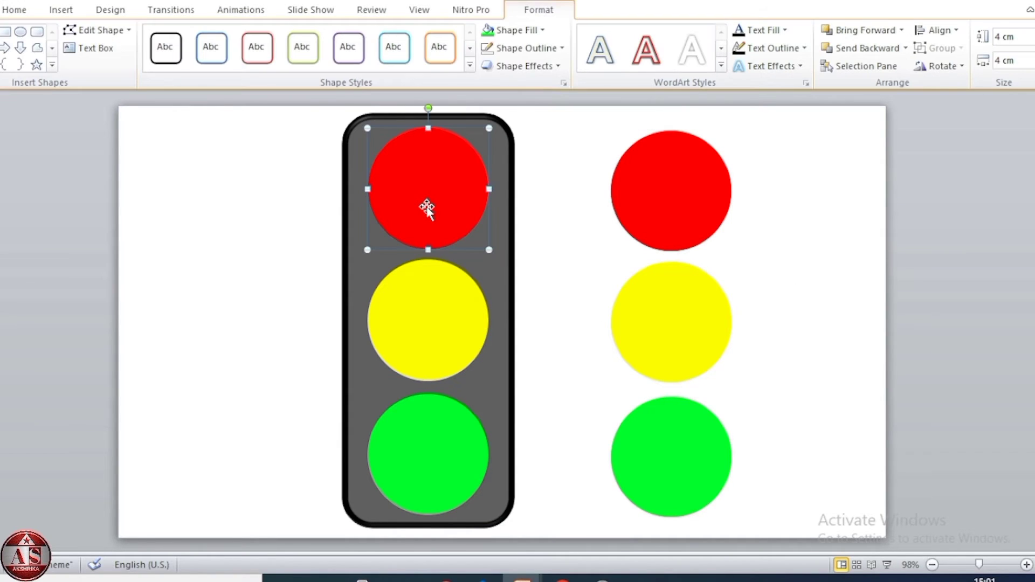
Dim the inner lamps: red about 60% transparent, yellow semi-transparent, green 50%.
{"action": "right_click", "coordinate": [426, 206]}
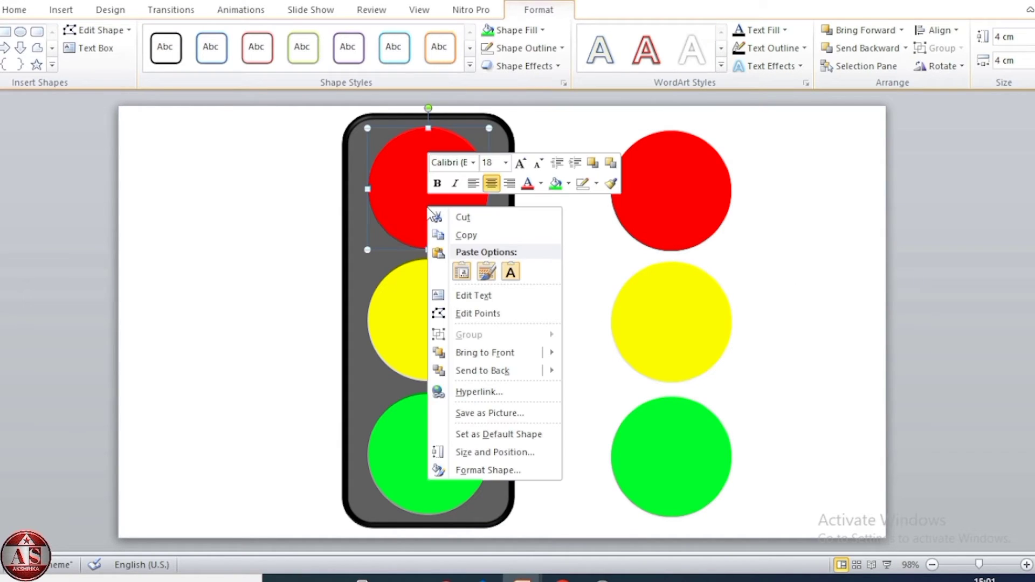
{"action": "left_click", "coordinate": [495, 471]}
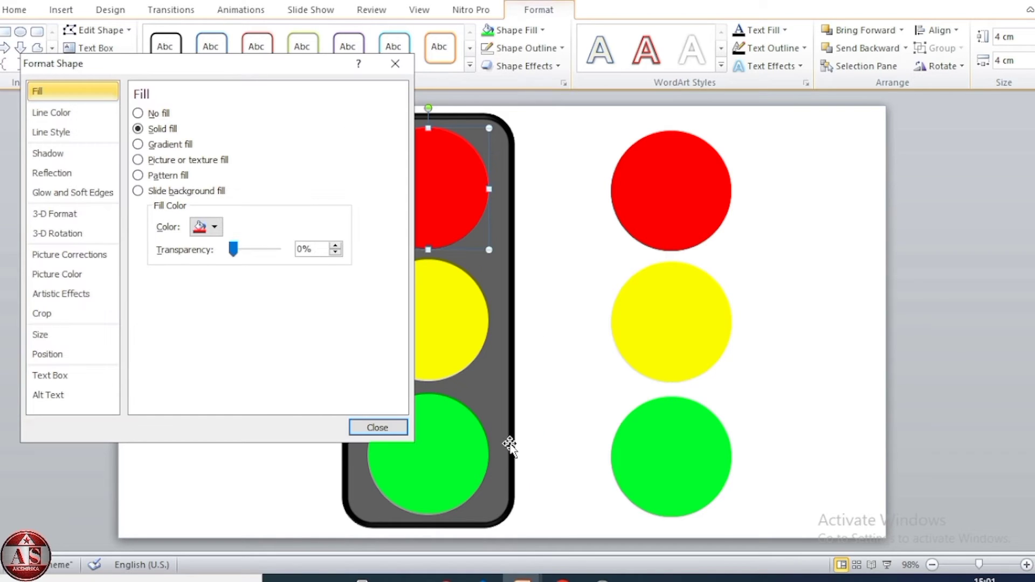
{"action": "left_click_drag", "start_coordinate": [235, 249], "coordinate": [261, 260]}
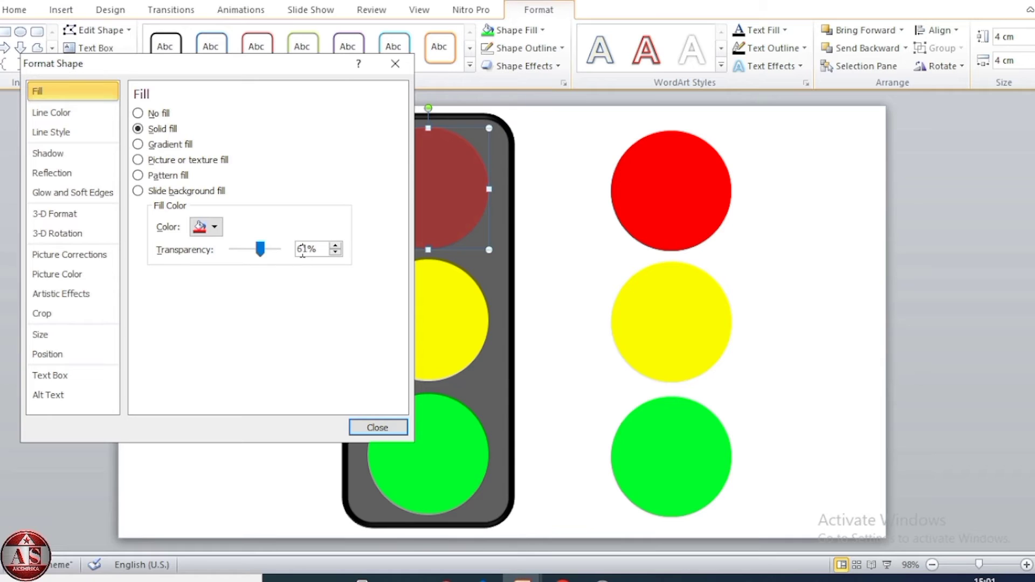
{"action": "left_click", "coordinate": [367, 427]}
{"action": "right_click", "coordinate": [402, 333]}
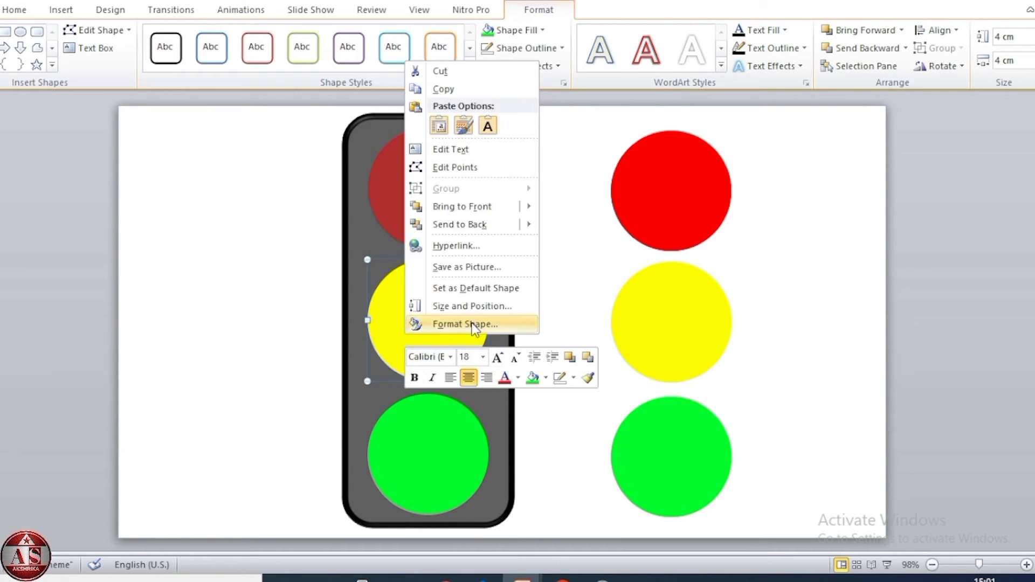
{"action": "left_click", "coordinate": [473, 325]}
{"action": "left_click_drag", "start_coordinate": [233, 249], "coordinate": [256, 249]}
{"action": "left_click", "coordinate": [423, 455]}
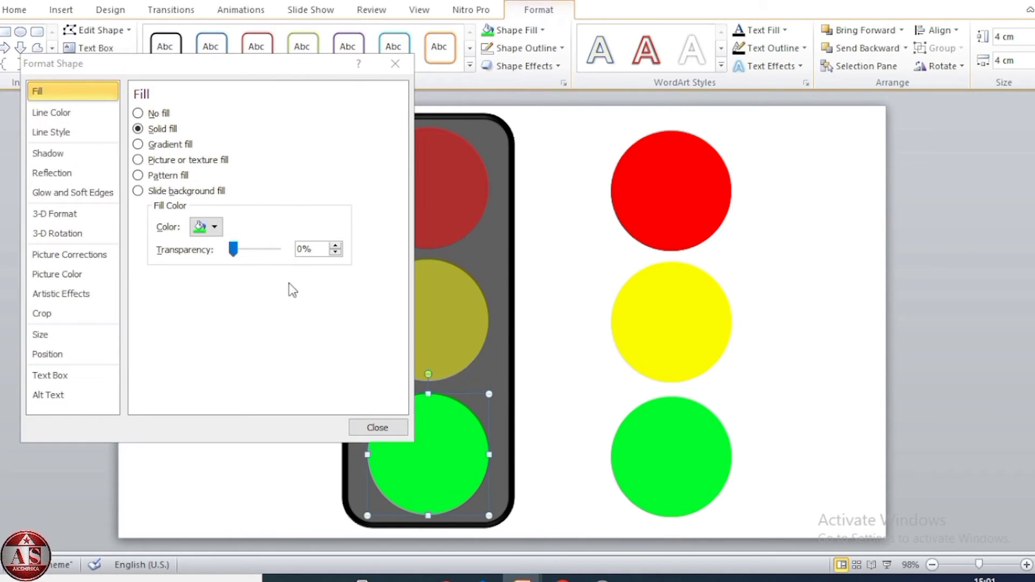
{"action": "type", "text": "5"}
{"action": "key", "text": "Tab"}
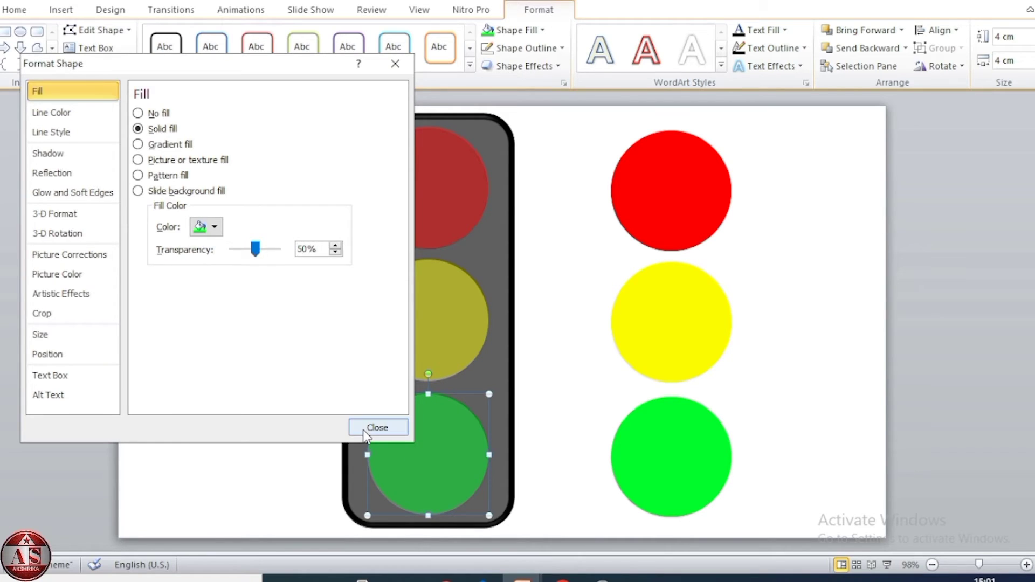
{"action": "left_click", "coordinate": [377, 428]}
{"action": "left_click", "coordinate": [591, 264]}
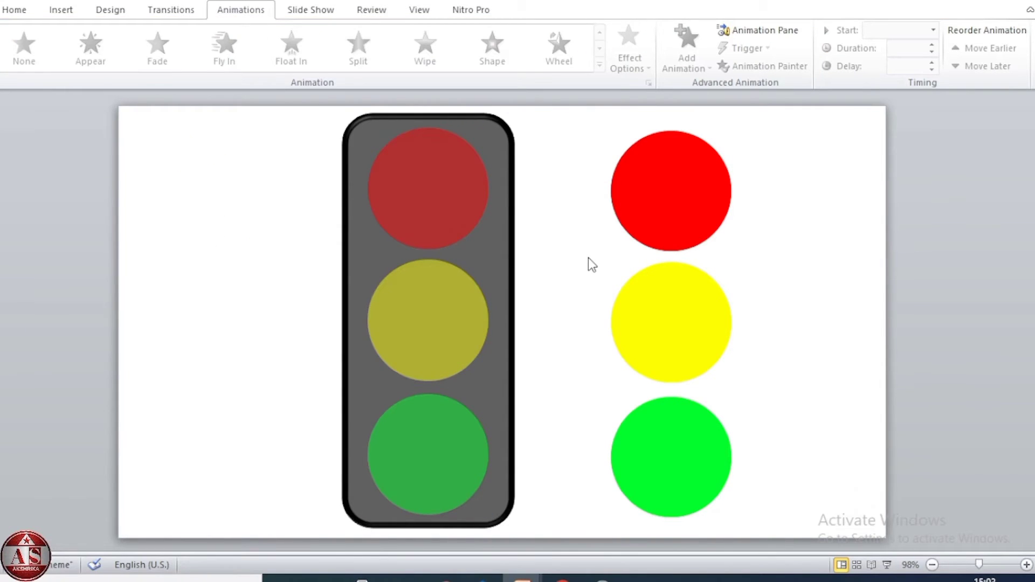
Give the bright red copy an Appear entrance plus a Disappear exit.
{"action": "left_click", "coordinate": [640, 202]}
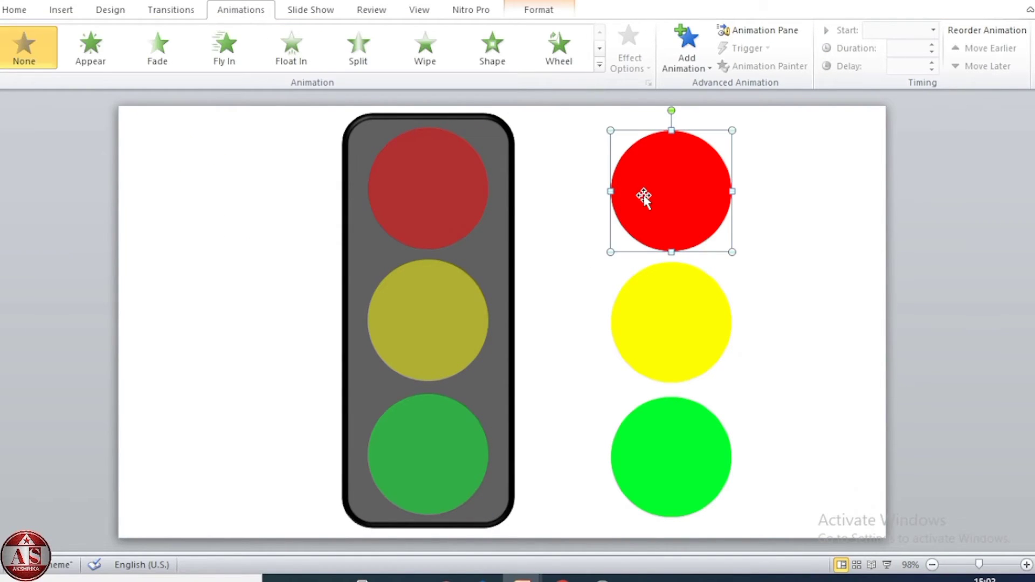
{"action": "left_click", "coordinate": [765, 36]}
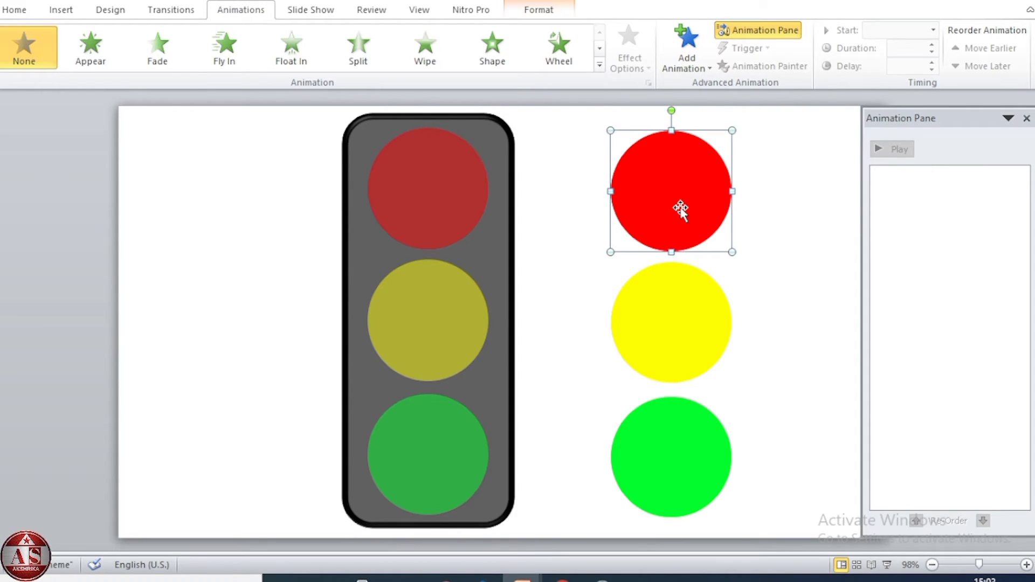
{"action": "left_click", "coordinate": [98, 59]}
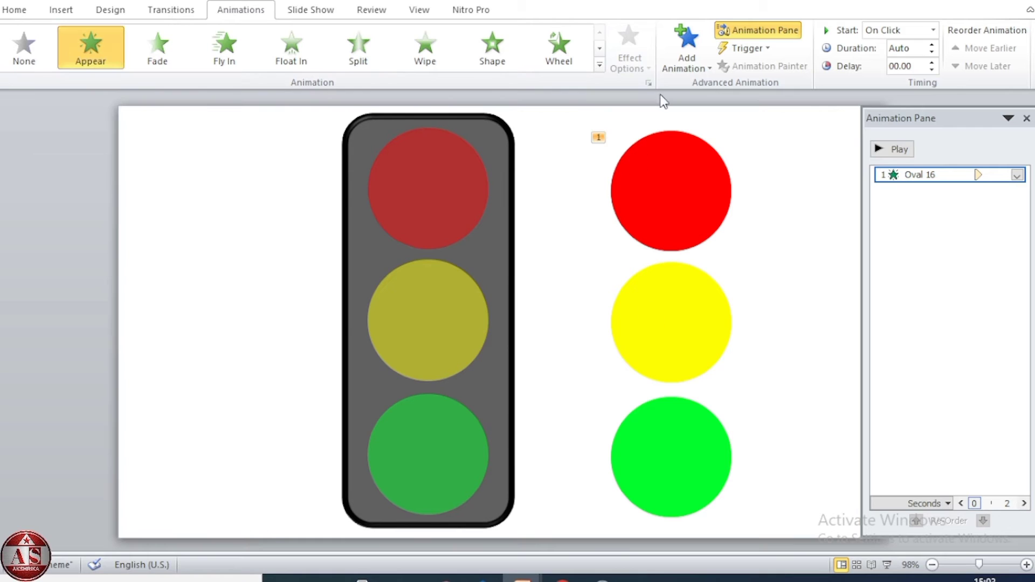
{"action": "left_click", "coordinate": [688, 54]}
{"action": "scroll", "coordinate": [693, 254], "scroll_direction": "down", "scroll_amount": 3}
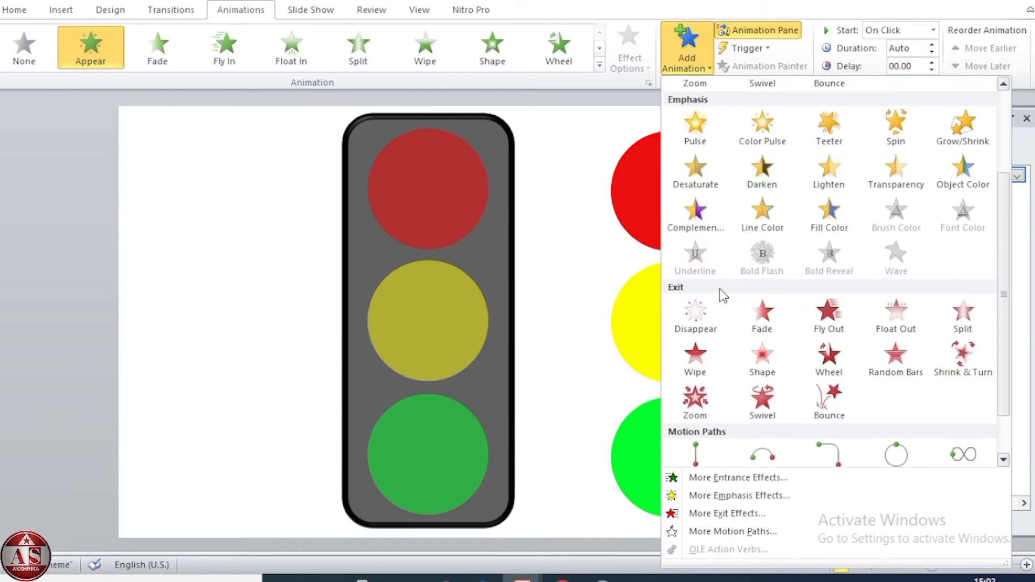
{"action": "scroll", "coordinate": [693, 254], "scroll_direction": "down", "scroll_amount": 1}
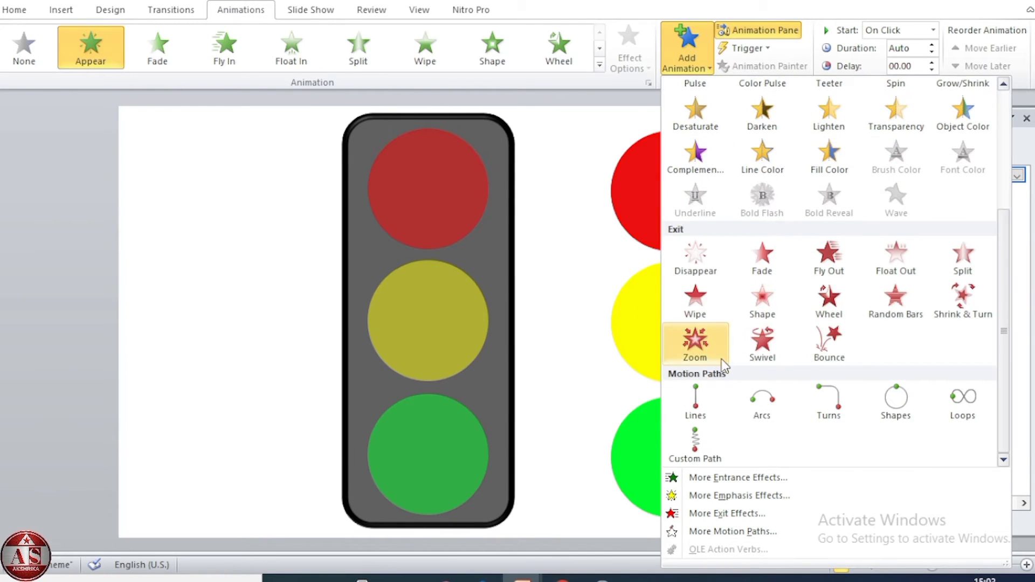
{"action": "left_click", "coordinate": [693, 254]}
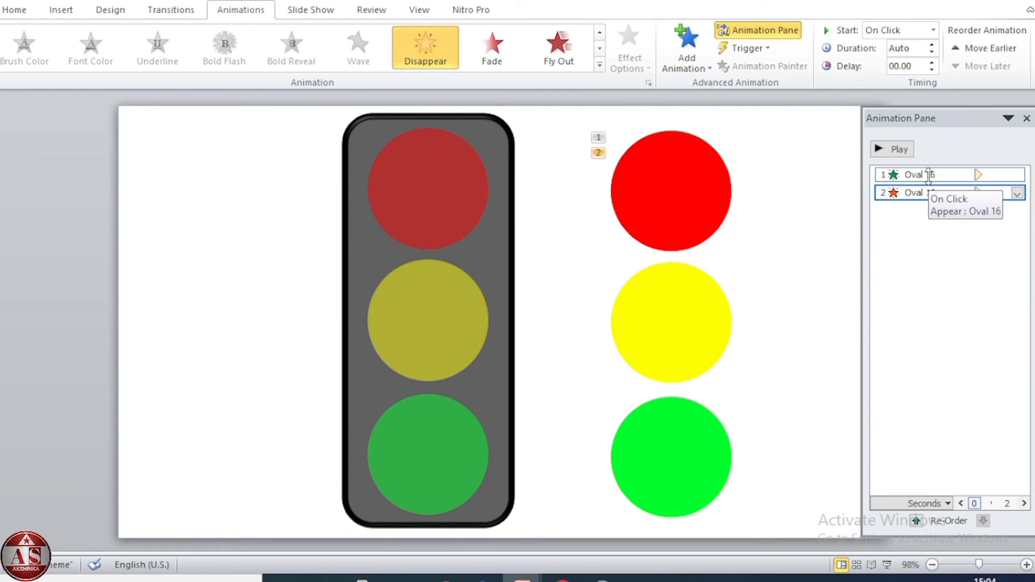
Set the red circle's Disappear to start After Previous.
{"action": "left_click", "coordinate": [928, 176]}
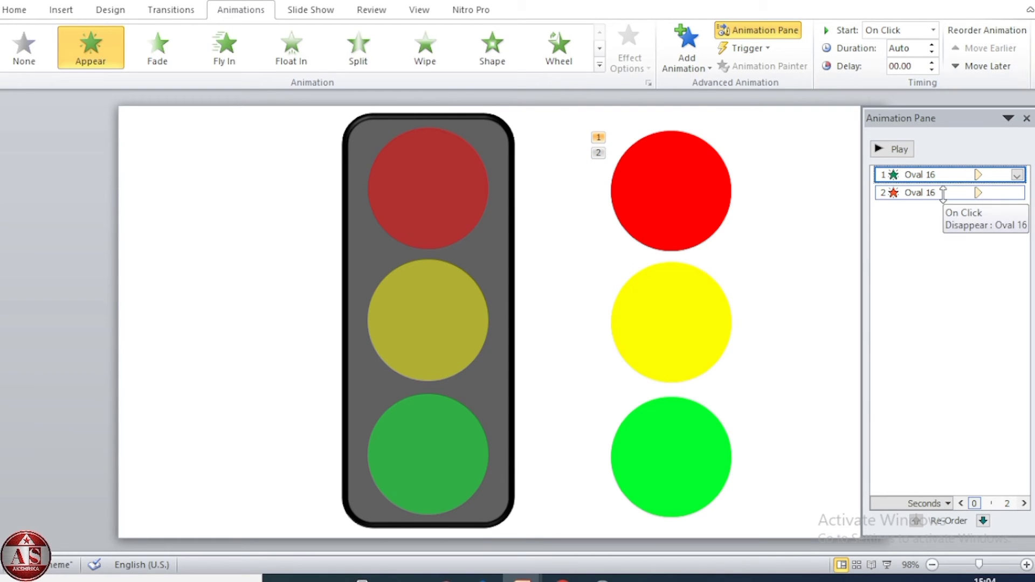
{"action": "left_click", "coordinate": [931, 193]}
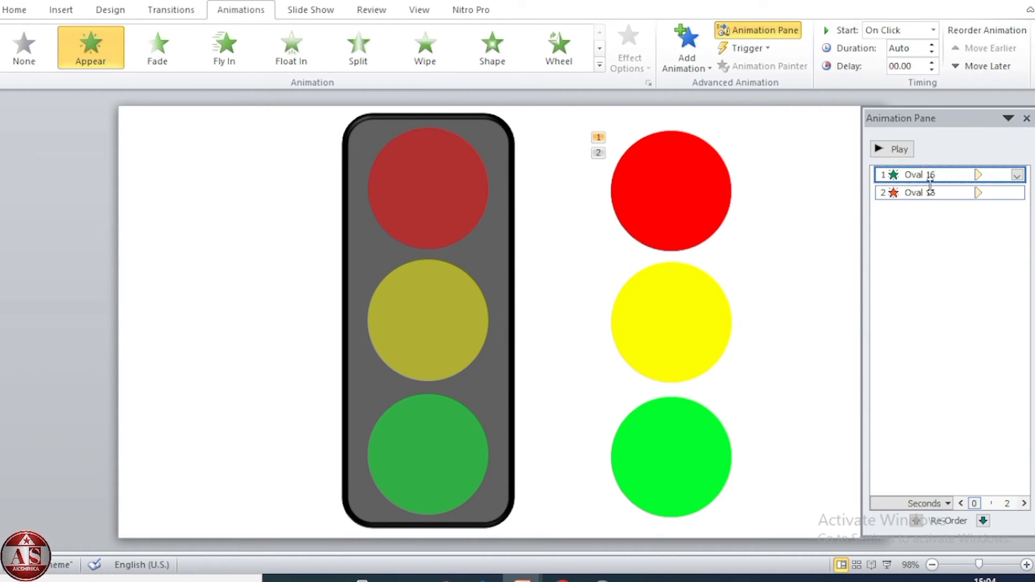
{"action": "left_click", "coordinate": [933, 31]}
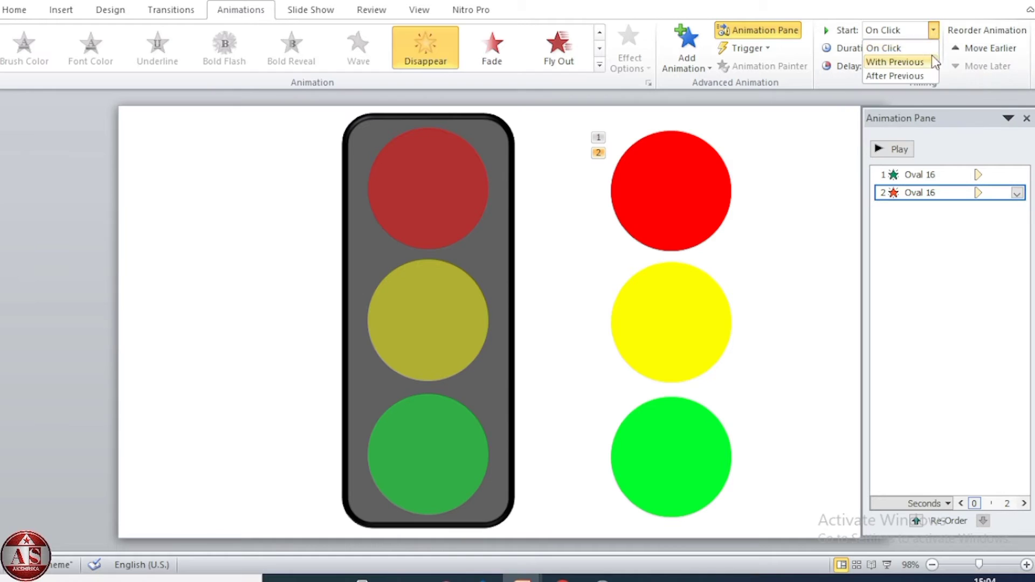
{"action": "left_click", "coordinate": [928, 76]}
{"action": "double_click", "coordinate": [897, 66]}
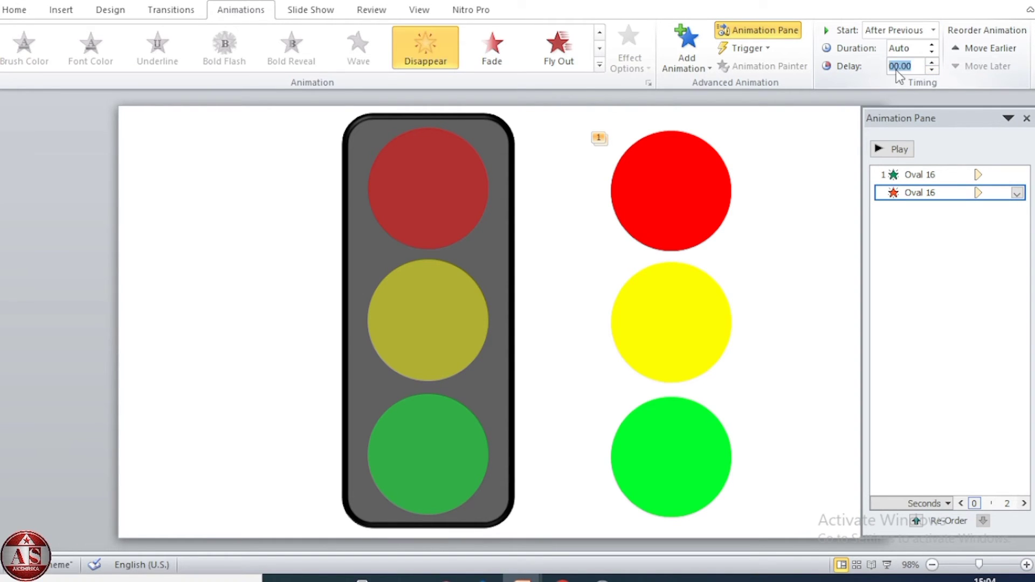
{"action": "left_click", "coordinate": [928, 284]}
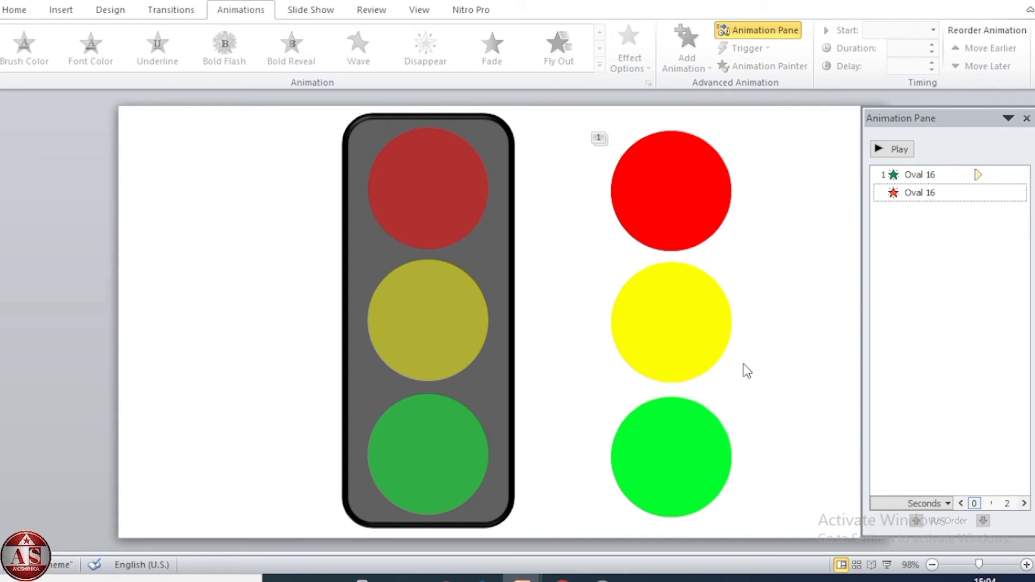
{"action": "left_click", "coordinate": [681, 312]}
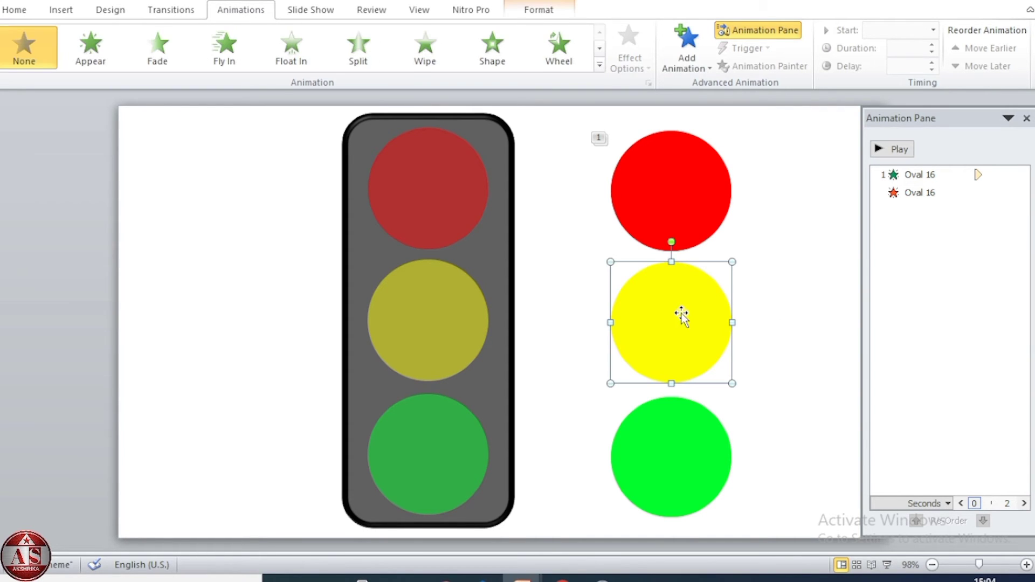
Animate the yellow copy with Appear and Disappear, both After Previous, delay 5.
{"action": "left_click", "coordinate": [571, 10]}
{"action": "left_click", "coordinate": [235, 13]}
{"action": "left_click", "coordinate": [93, 48]}
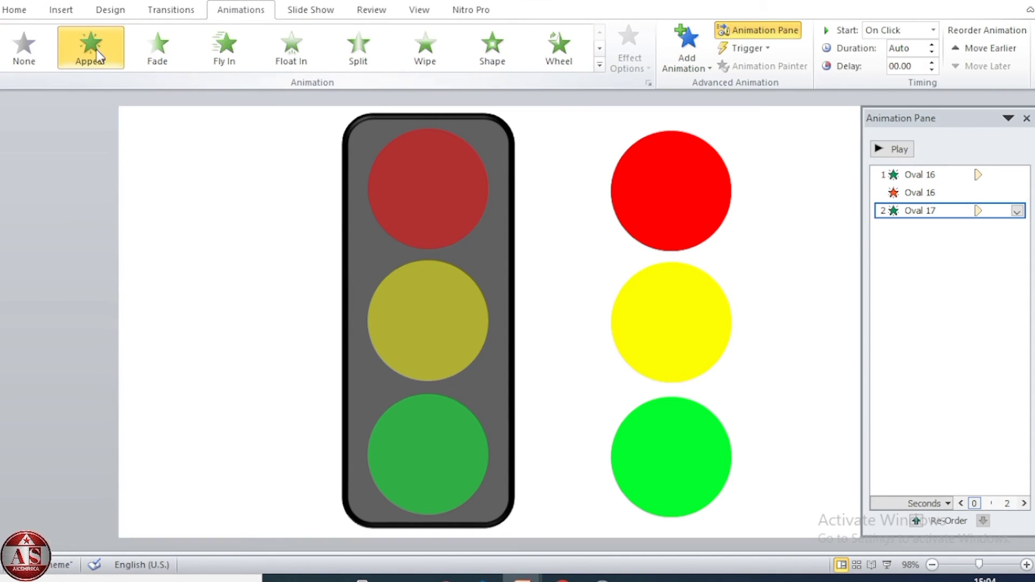
{"action": "left_click", "coordinate": [932, 32]}
{"action": "left_click", "coordinate": [911, 73]}
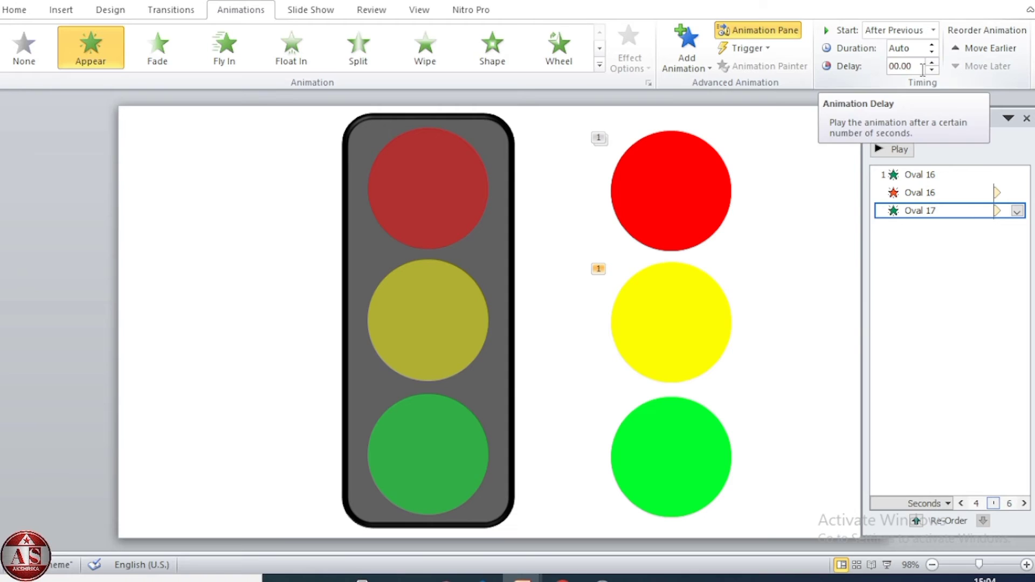
{"action": "left_click", "coordinate": [684, 47]}
{"action": "left_click", "coordinate": [696, 261]}
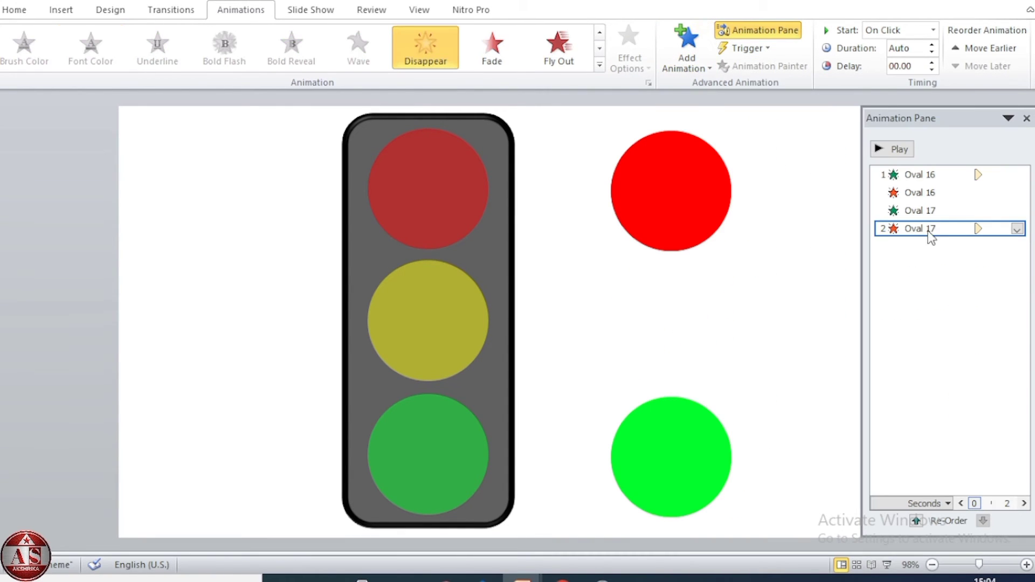
{"action": "left_click", "coordinate": [933, 31]}
{"action": "left_click", "coordinate": [910, 76]}
{"action": "double_click", "coordinate": [906, 66]}
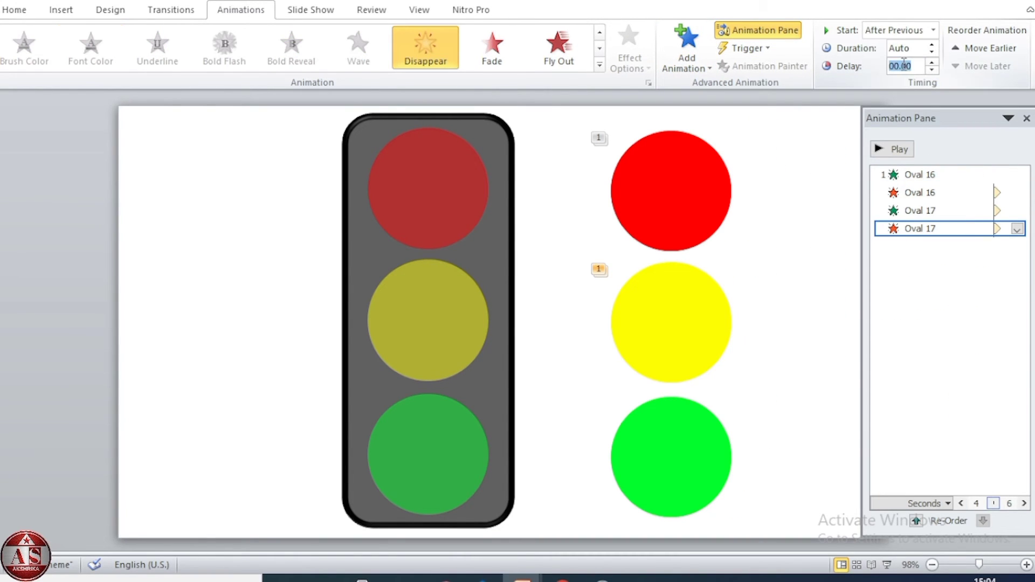
{"action": "type", "text": "5"}
Animate the green copy with Appear and Disappear, both set to After Previous.
{"action": "left_click", "coordinate": [681, 478]}
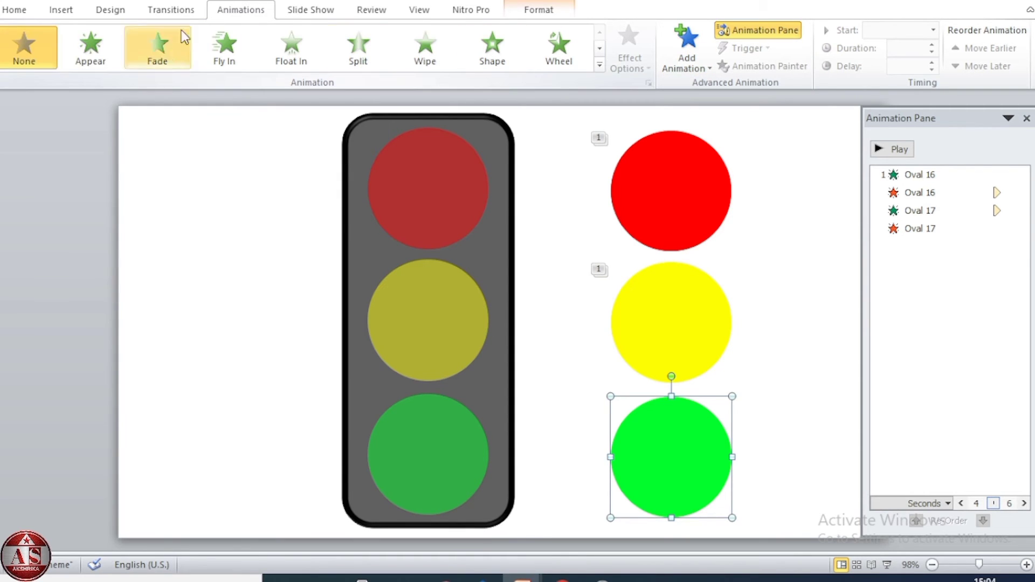
{"action": "left_click", "coordinate": [90, 46]}
{"action": "left_click", "coordinate": [685, 46]}
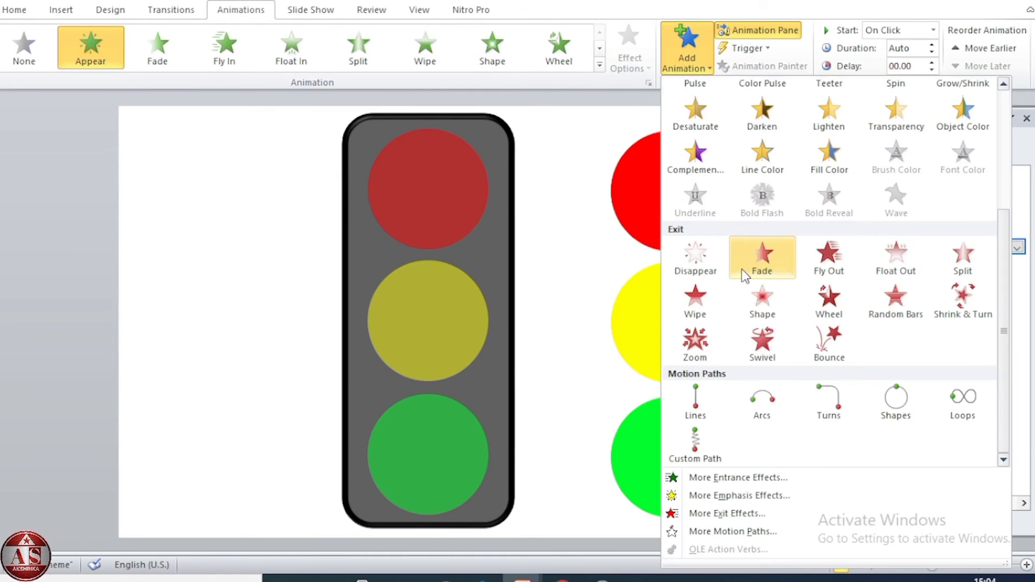
{"action": "left_click", "coordinate": [695, 259]}
{"action": "left_click", "coordinate": [933, 30]}
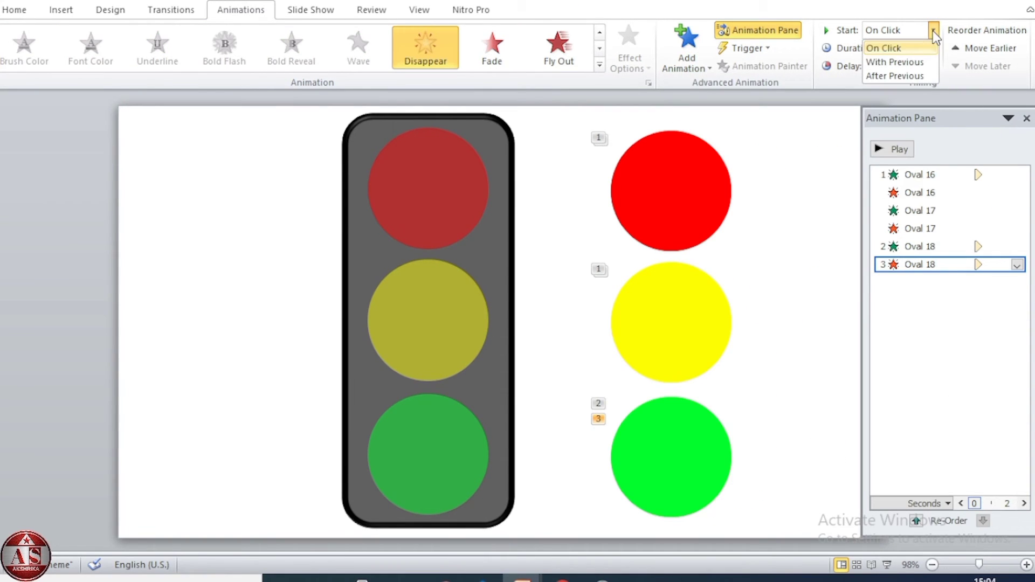
{"action": "left_click", "coordinate": [911, 76]}
{"action": "left_click_drag", "start_coordinate": [919, 228], "coordinate": [935, 243]}
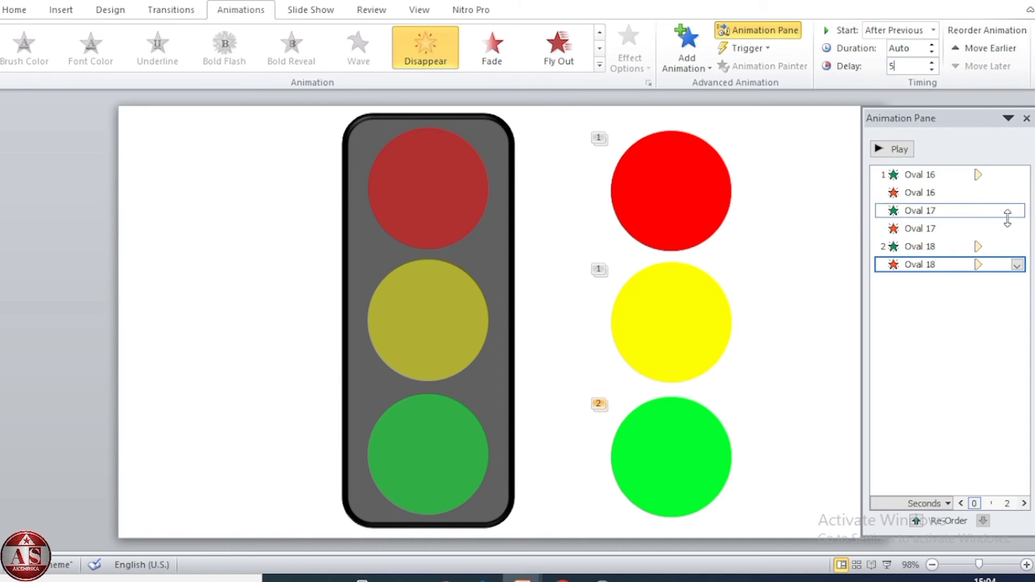
{"action": "left_click", "coordinate": [933, 30]}
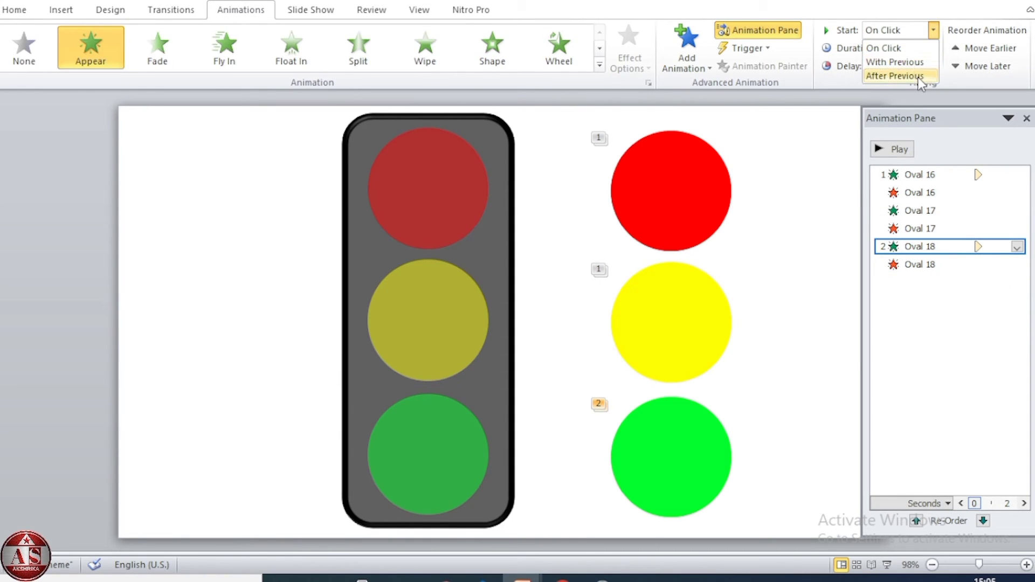
{"action": "left_click", "coordinate": [906, 75]}
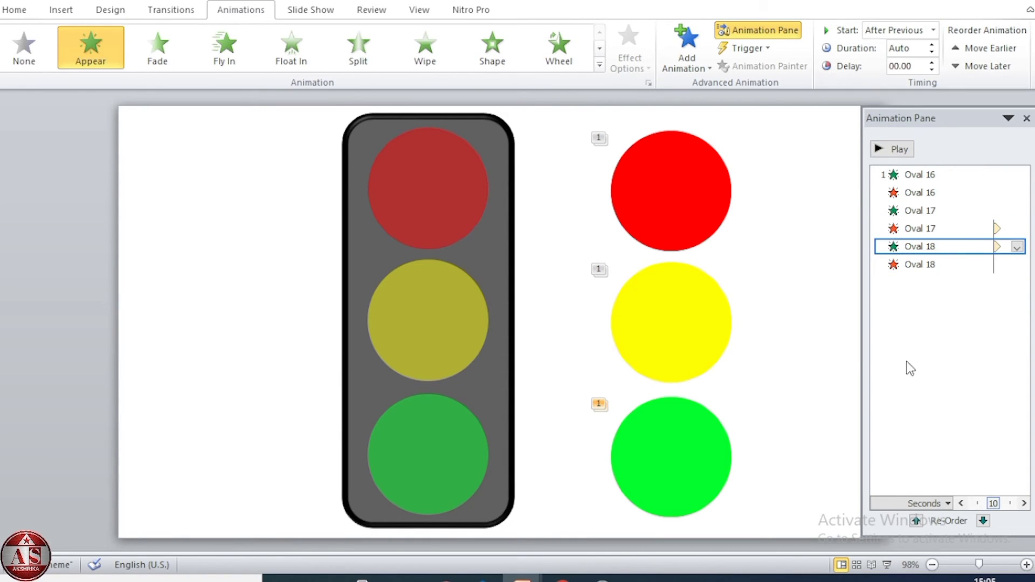
Add a second Appear to the red lamp, starting After Previous.
{"action": "left_click", "coordinate": [674, 186]}
{"action": "left_click", "coordinate": [690, 51]}
{"action": "left_click", "coordinate": [700, 120]}
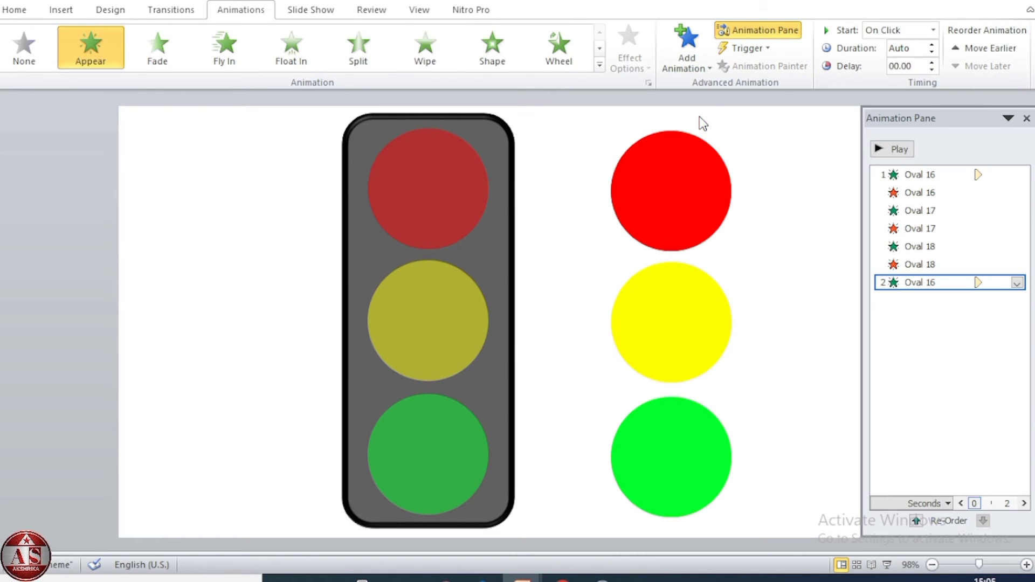
{"action": "left_click", "coordinate": [929, 33]}
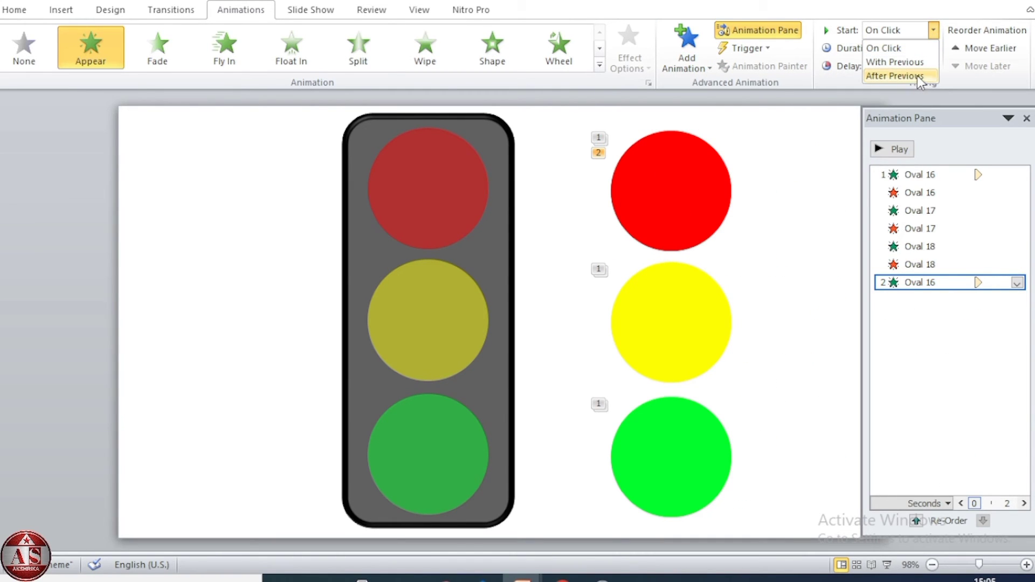
{"action": "left_click", "coordinate": [911, 76]}
{"action": "left_click", "coordinate": [806, 420]}
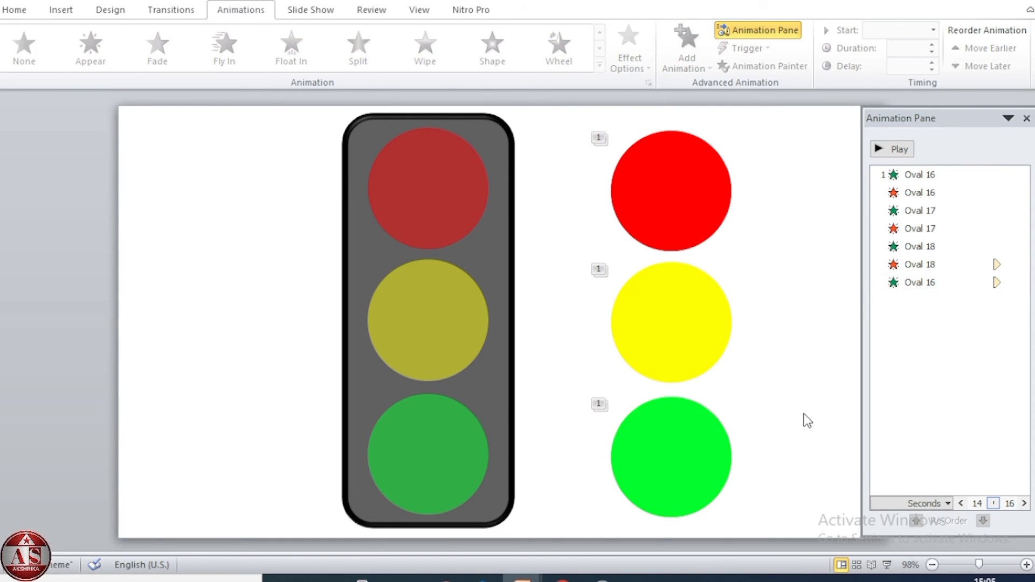
Give the red lamp a red 50 pt glow in Format Shape.
{"action": "right_click", "coordinate": [690, 240]}
{"action": "left_click", "coordinate": [749, 505]}
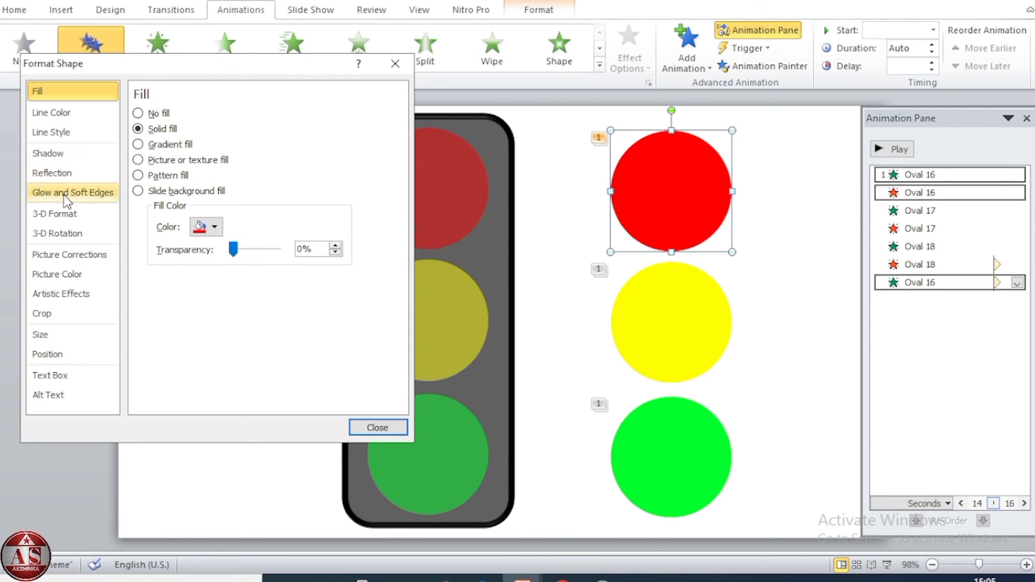
{"action": "left_click", "coordinate": [64, 195]}
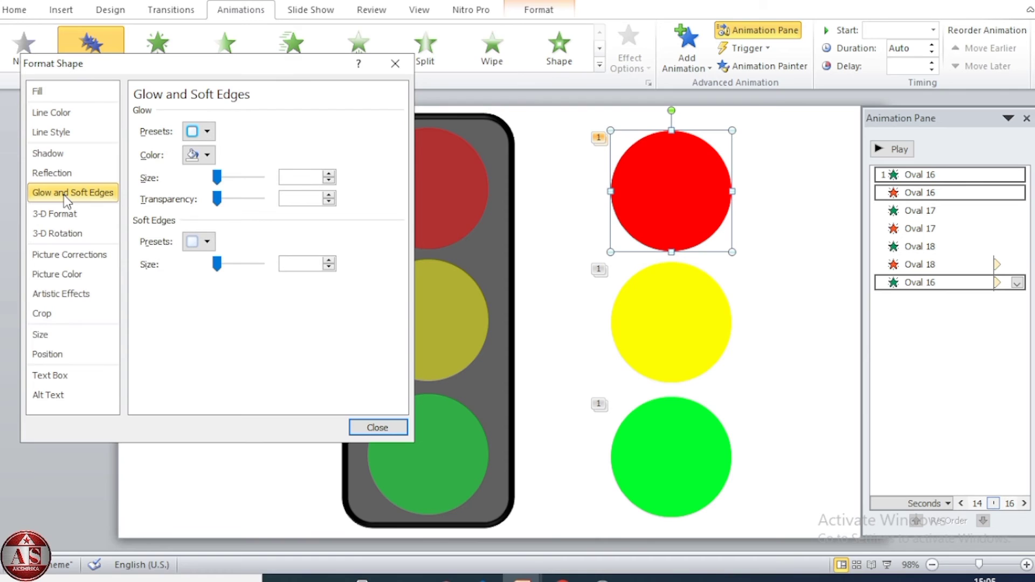
{"action": "left_click", "coordinate": [304, 178]}
{"action": "type", "text": "50"}
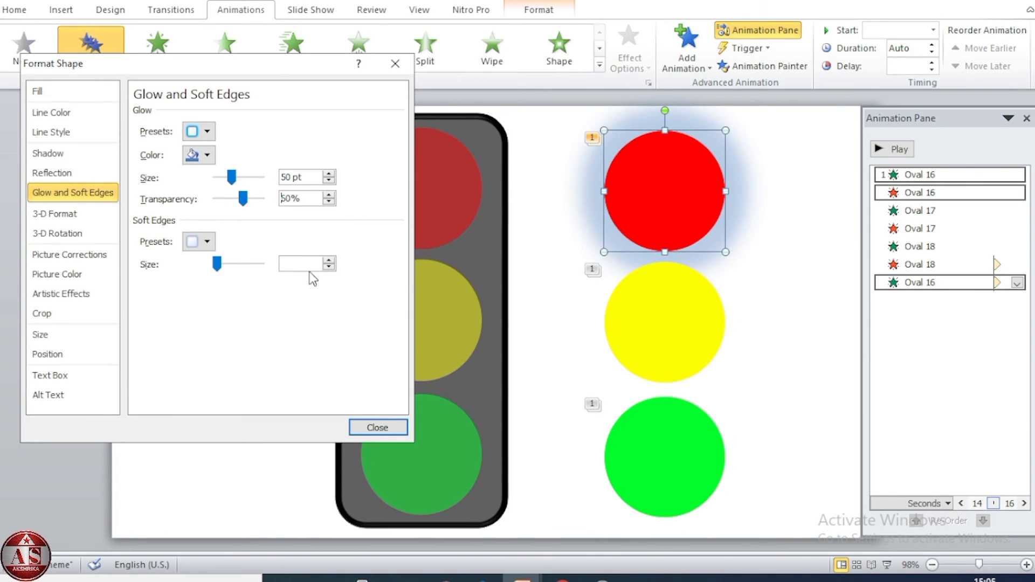
{"action": "key", "text": "Delete"}
{"action": "type", "text": "5"}
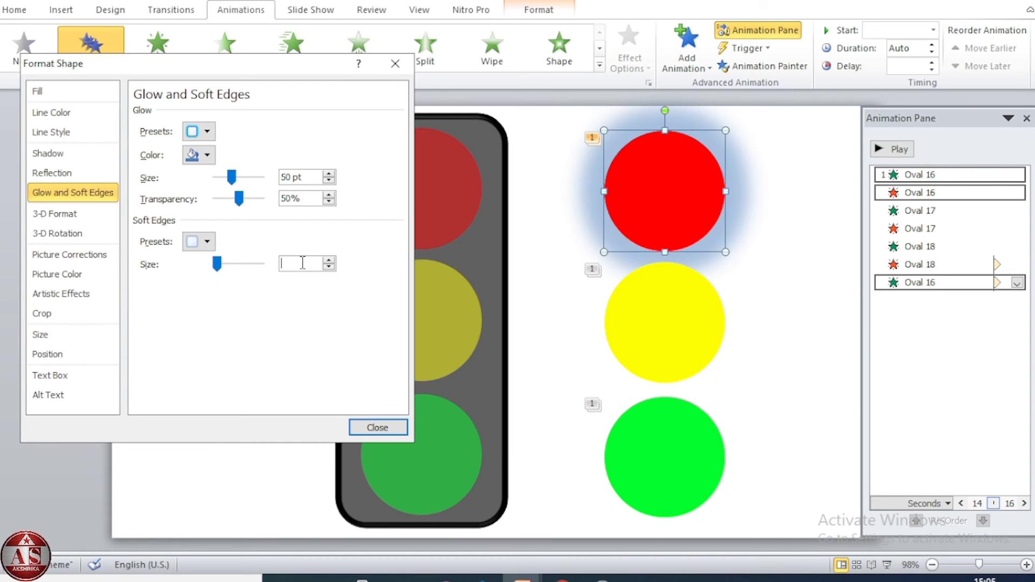
{"action": "type", "text": "3"}
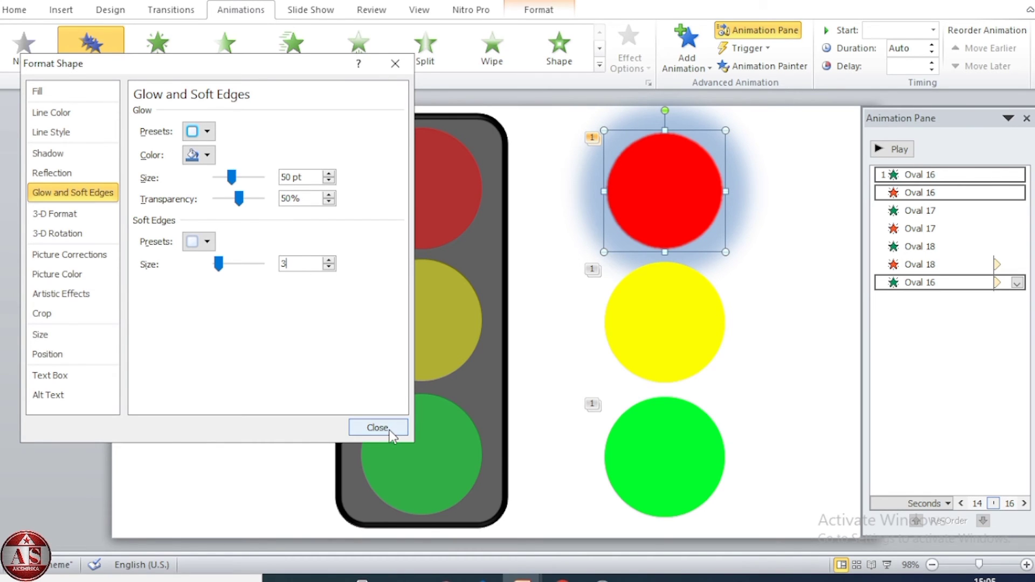
{"action": "left_click", "coordinate": [717, 208]}
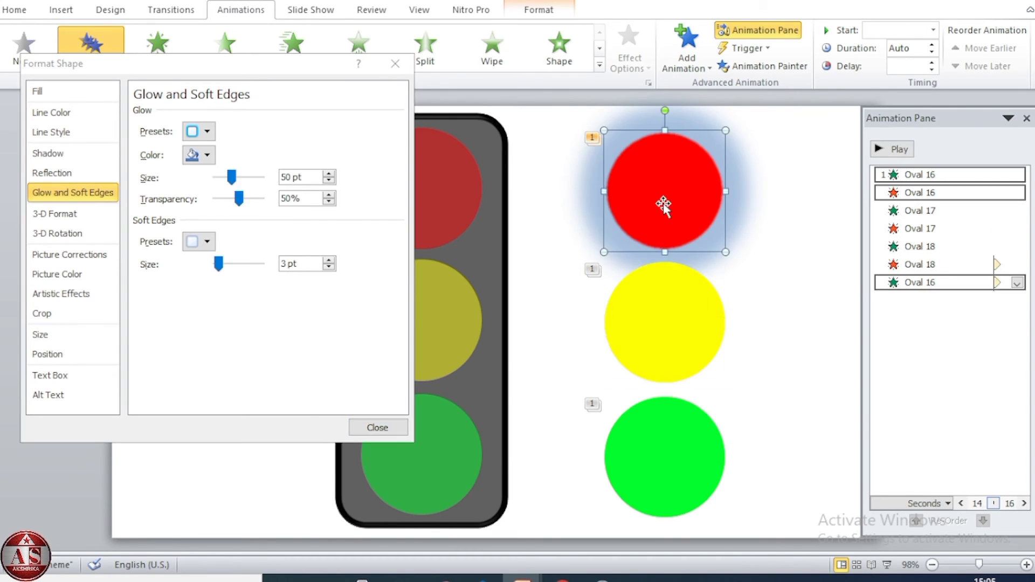
{"action": "left_click", "coordinate": [208, 157]}
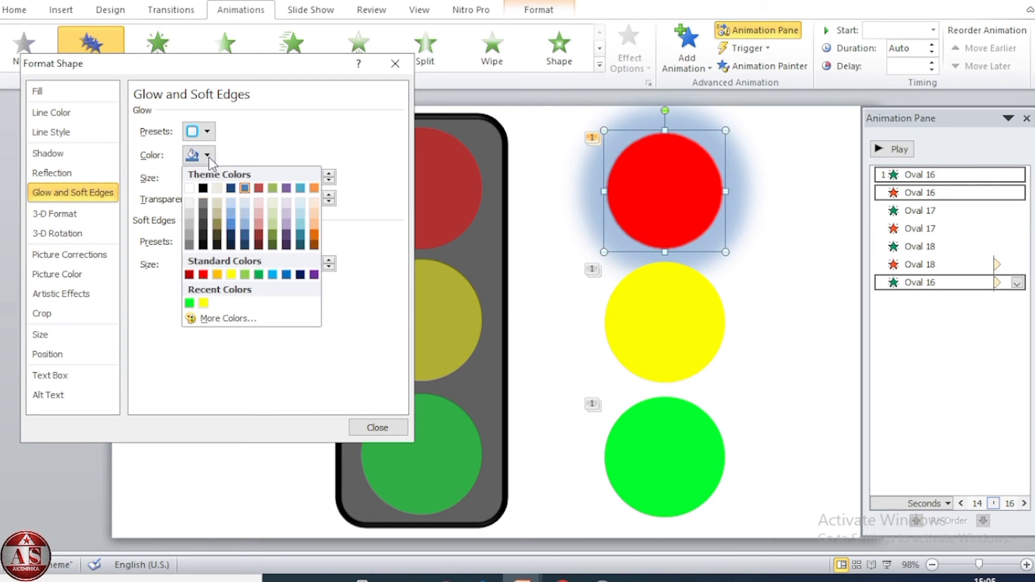
{"action": "left_click", "coordinate": [200, 277]}
Give the yellow lamp a yellow 50 pt glow with 50% transparency.
{"action": "left_click", "coordinate": [670, 329]}
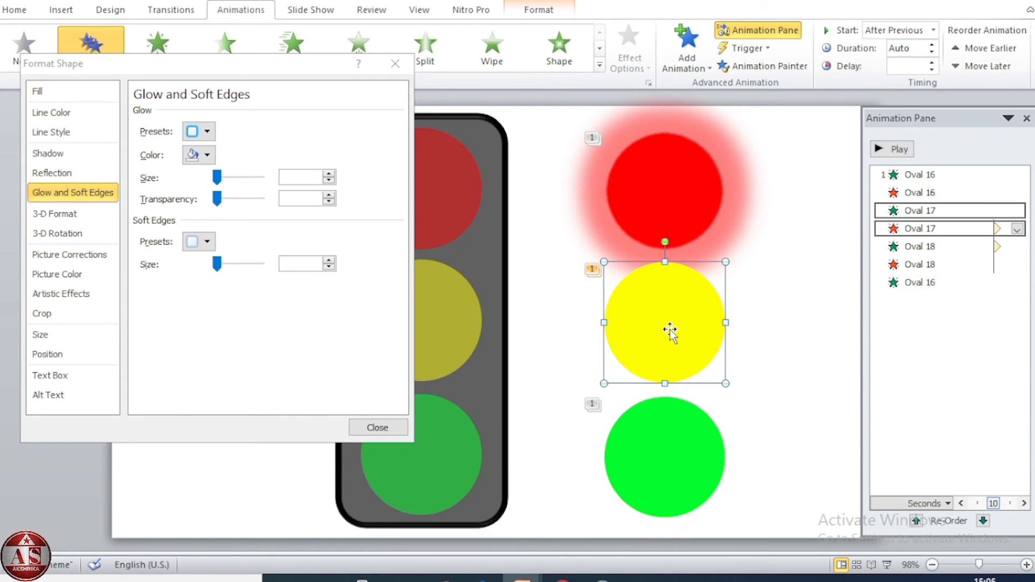
{"action": "left_click", "coordinate": [207, 155]}
{"action": "left_click", "coordinate": [207, 131]}
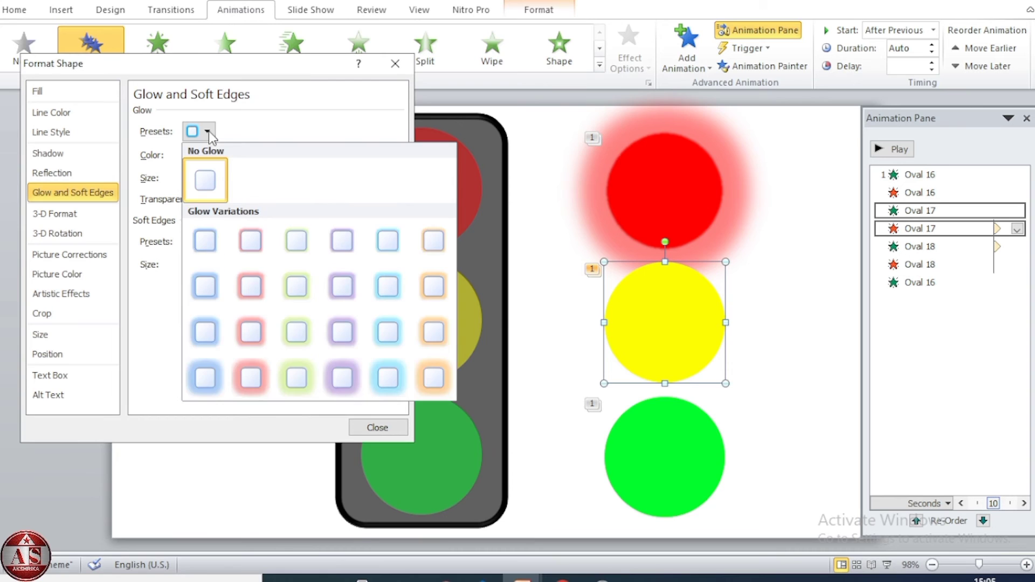
{"action": "left_click", "coordinate": [253, 378]}
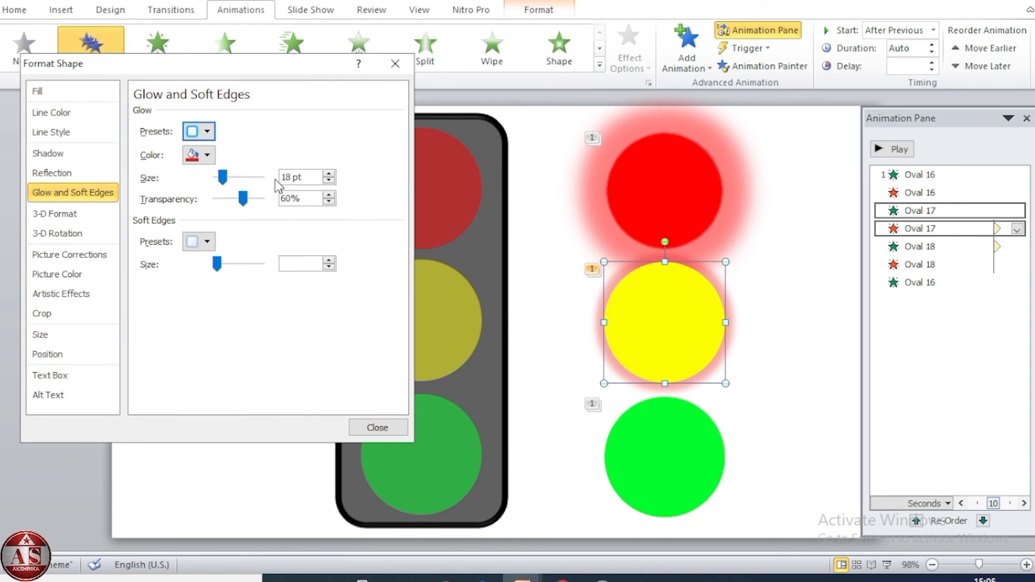
{"action": "left_click", "coordinate": [206, 131]}
{"action": "left_click", "coordinate": [207, 131]}
{"action": "left_click", "coordinate": [207, 155]}
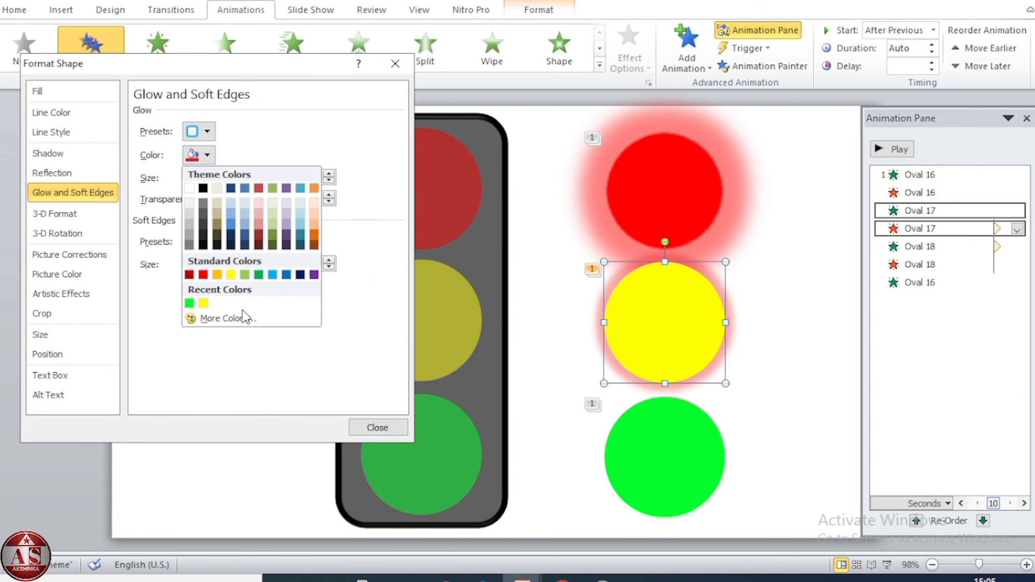
{"action": "left_click", "coordinate": [203, 303]}
{"action": "type", "text": "50"}
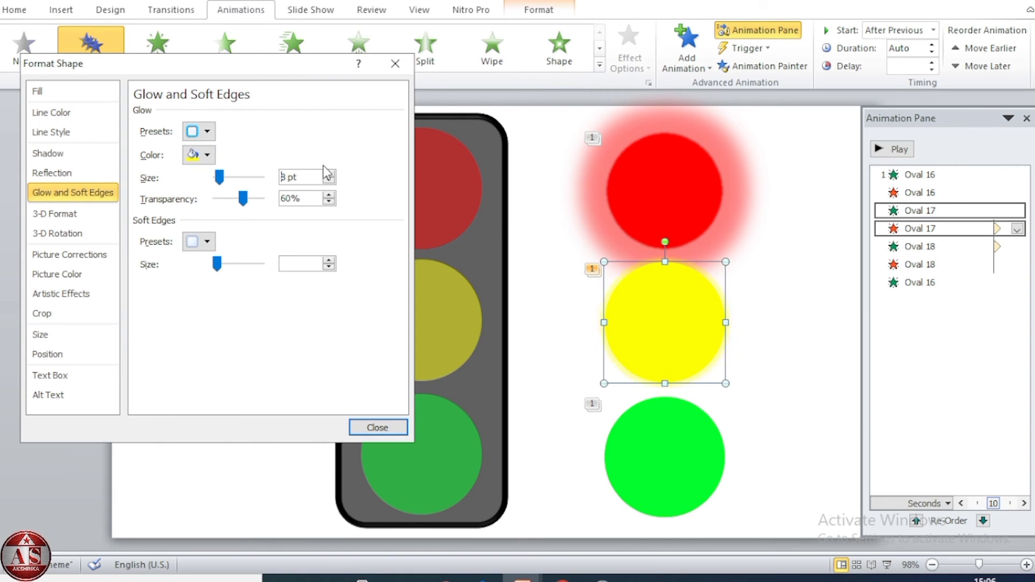
{"action": "left_click", "coordinate": [287, 199]}
{"action": "key", "text": "BackSpace"}
{"action": "type", "text": "5"}
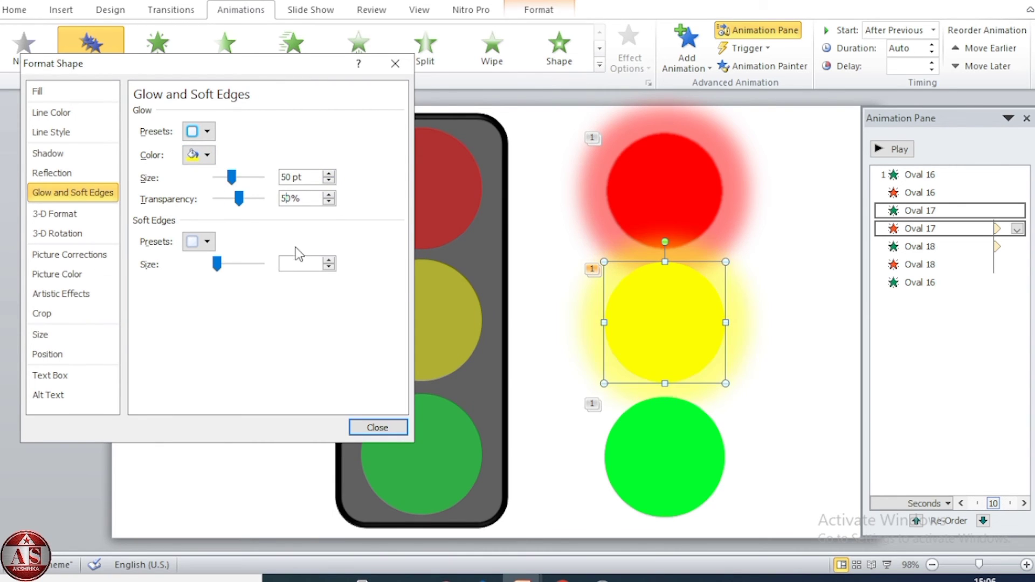
Give the green lamp a green 50 pt, 50% transparent glow.
{"action": "left_click", "coordinate": [667, 445]}
{"action": "left_click", "coordinate": [206, 132]}
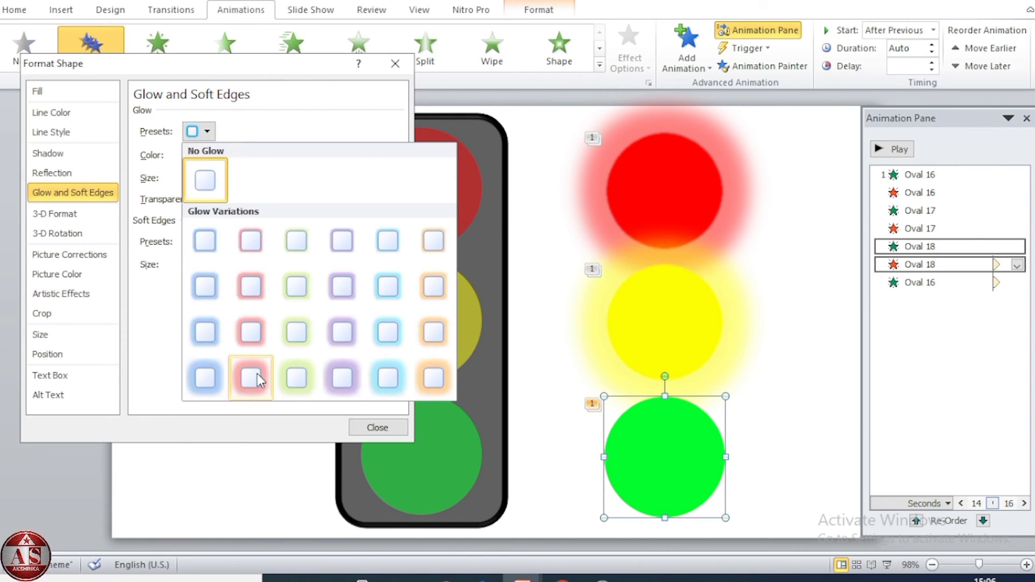
{"action": "left_click", "coordinate": [251, 377]}
{"action": "left_click", "coordinate": [208, 156]}
{"action": "left_click", "coordinate": [201, 304]}
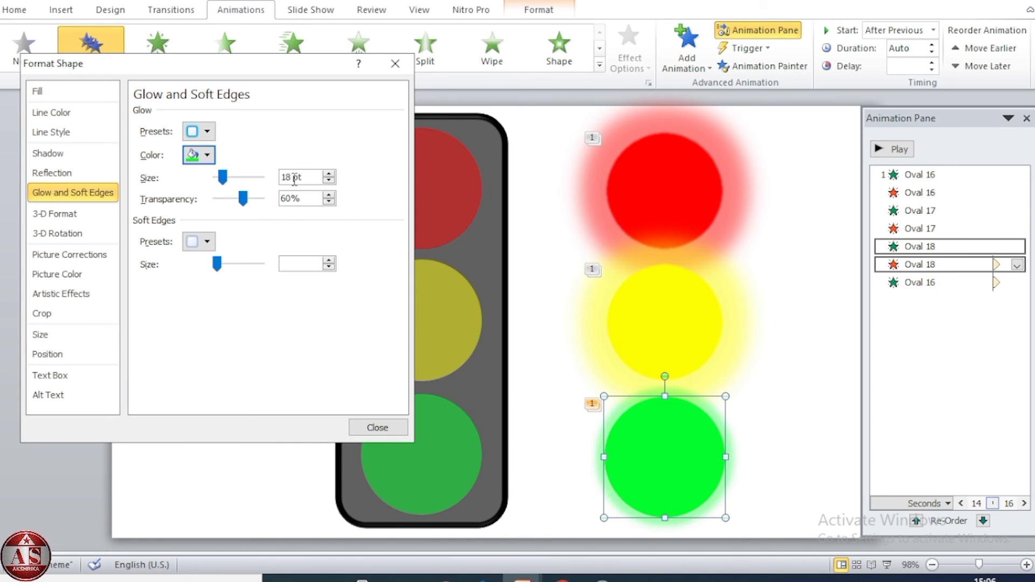
{"action": "double_click", "coordinate": [294, 177]}
{"action": "type", "text": "50"}
{"action": "key", "text": "Tab"}
{"action": "type", "text": "50"}
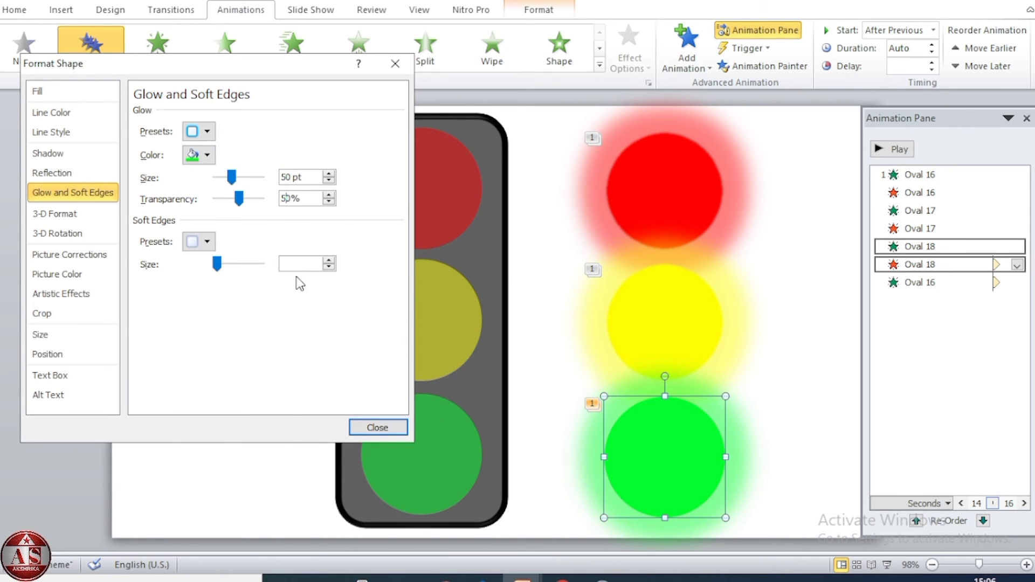
{"action": "left_click", "coordinate": [384, 427]}
{"action": "left_click", "coordinate": [772, 412]}
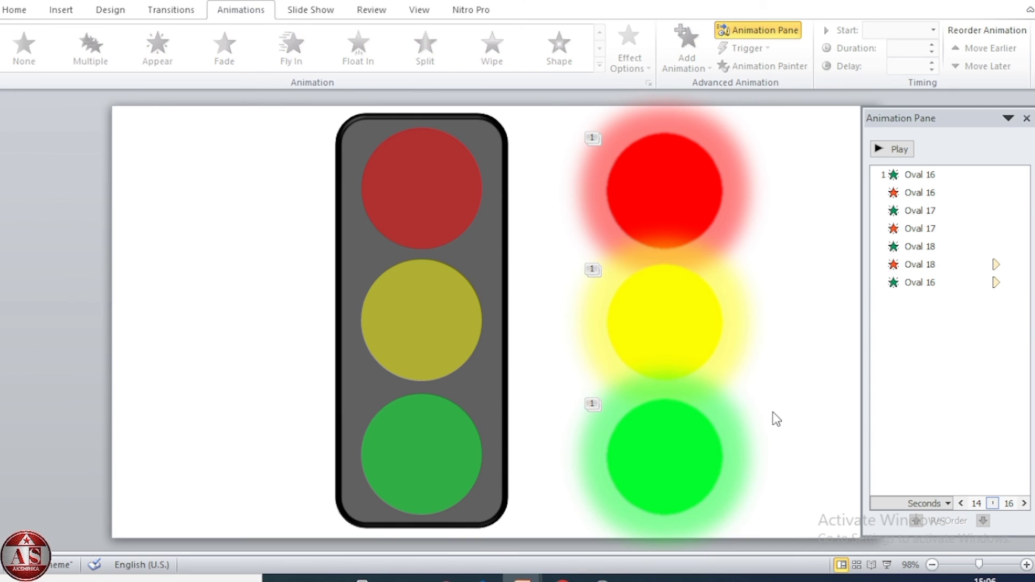
Move the three glowing lamps onto the dim lamps in the traffic-light body.
{"action": "left_click", "coordinate": [659, 198]}
{"action": "left_click", "coordinate": [653, 324], "text": "shift"}
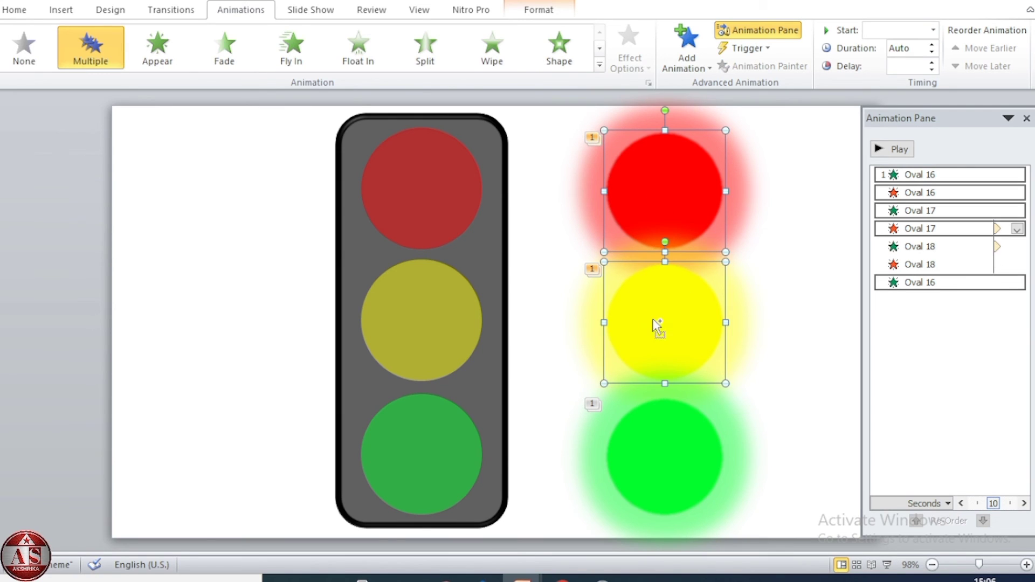
{"action": "left_click", "coordinate": [665, 462], "text": "shift"}
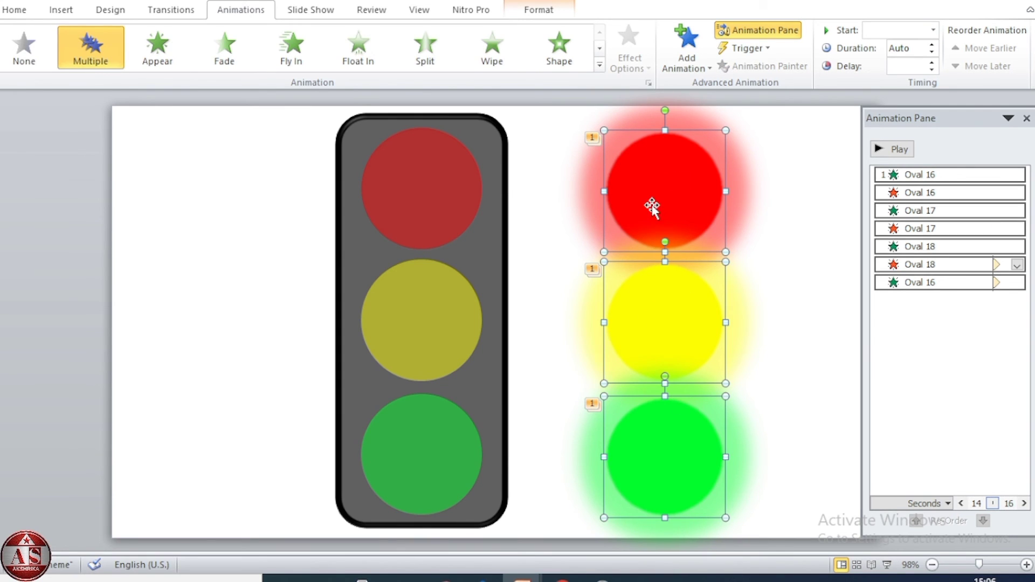
{"action": "left_click_drag", "start_coordinate": [653, 206], "coordinate": [412, 203]}
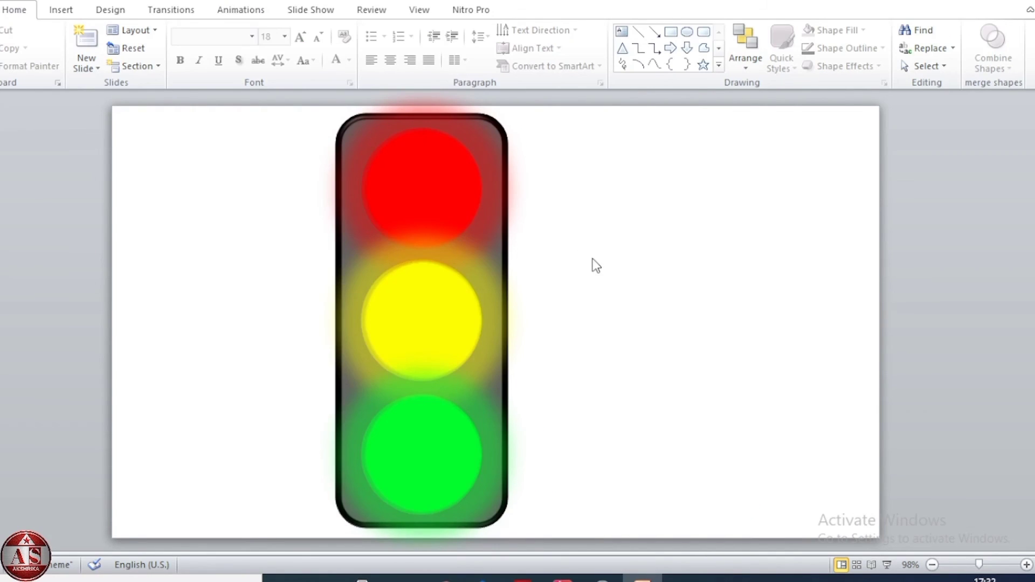
Shift the whole traffic light right of the slide centre.
{"action": "key", "text": "ctrl+a"}
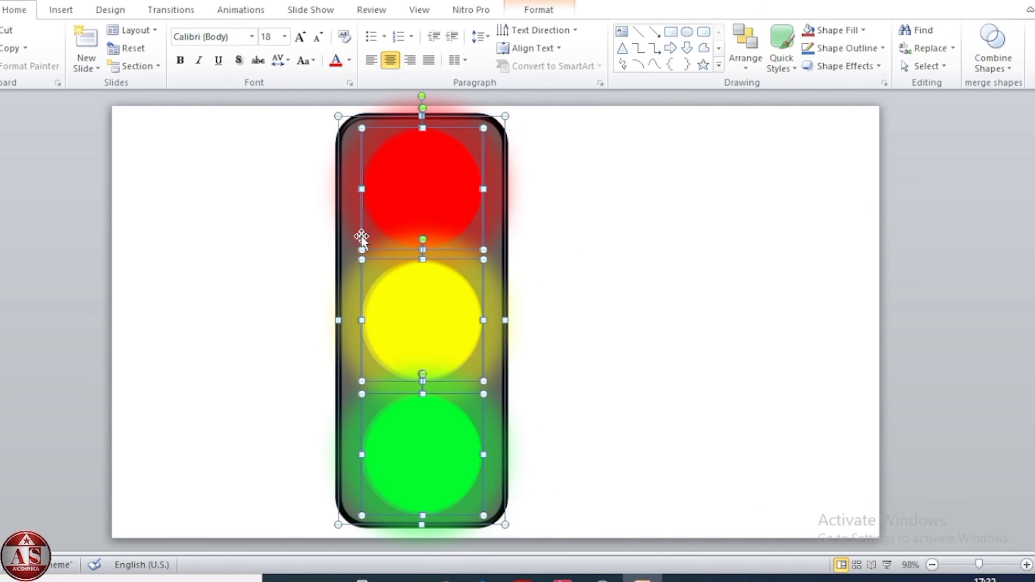
{"action": "left_click_drag", "start_coordinate": [361, 237], "coordinate": [485, 250]}
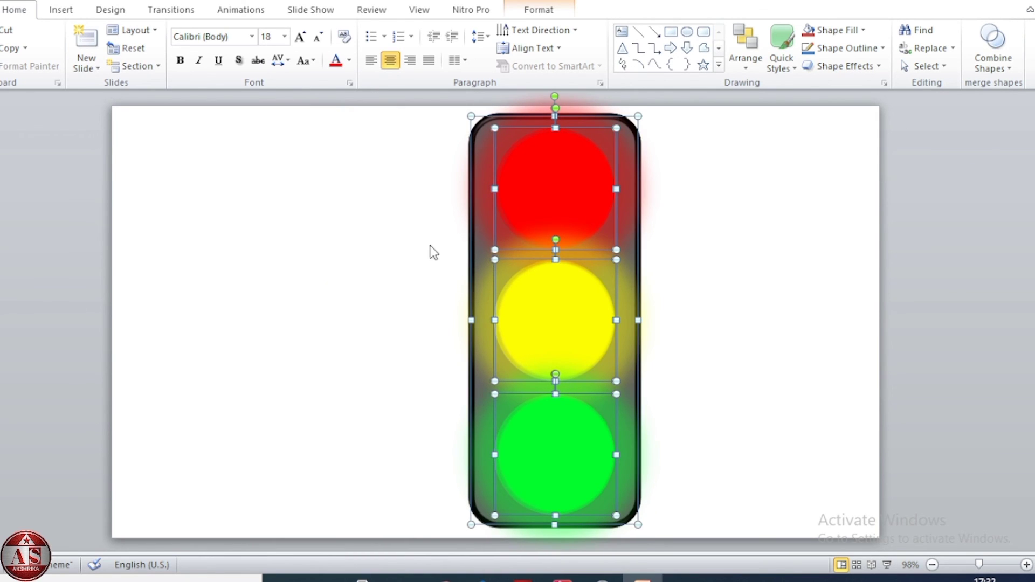
{"action": "left_click", "coordinate": [343, 257]}
{"action": "right_click", "coordinate": [249, 251]}
Fill the slide background with the Fog preset gradient, giving a blue-violet 90° fill.
{"action": "left_click", "coordinate": [297, 438]}
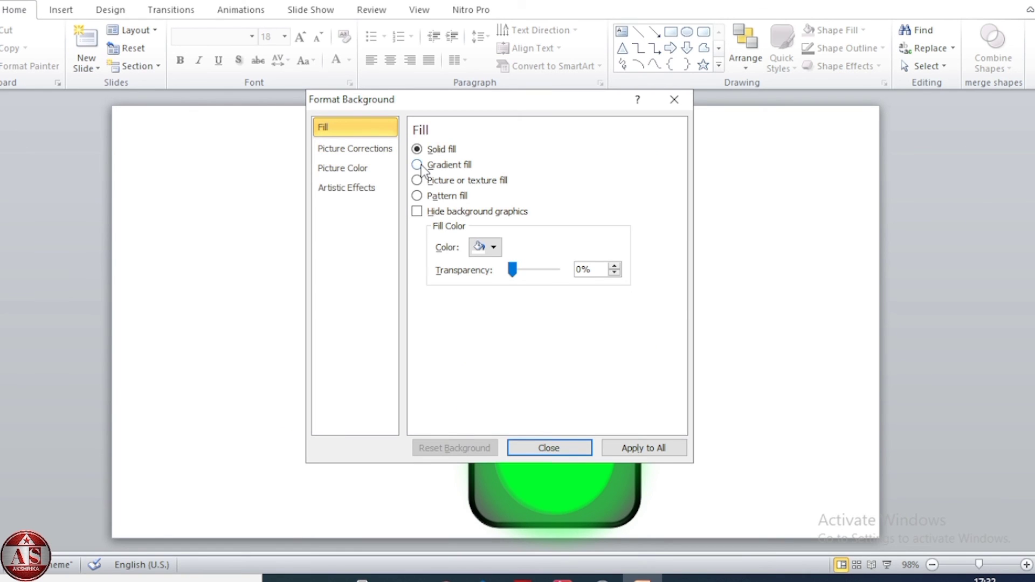
{"action": "left_click", "coordinate": [418, 165]}
{"action": "left_click", "coordinate": [508, 233]}
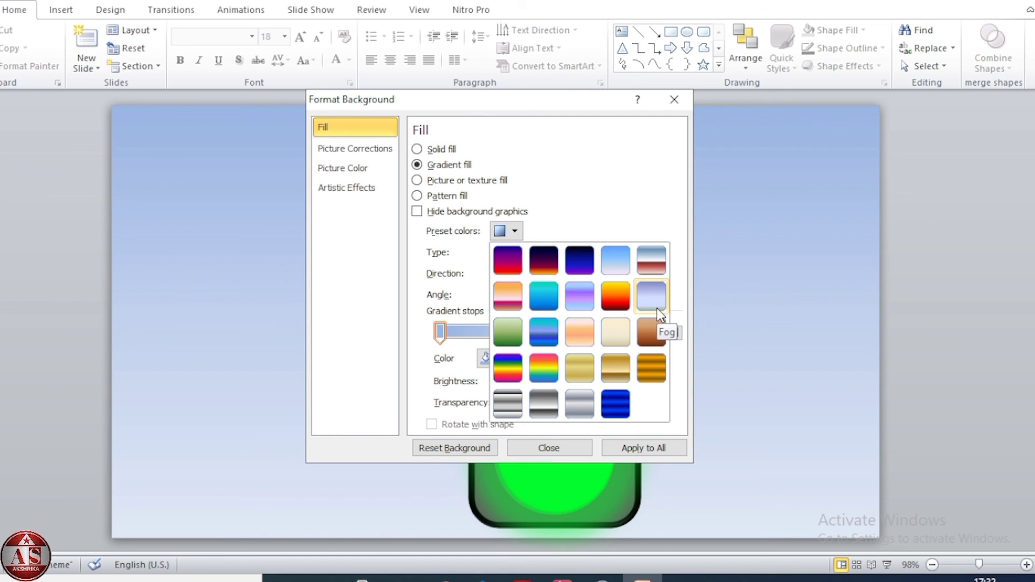
{"action": "left_click", "coordinate": [657, 309]}
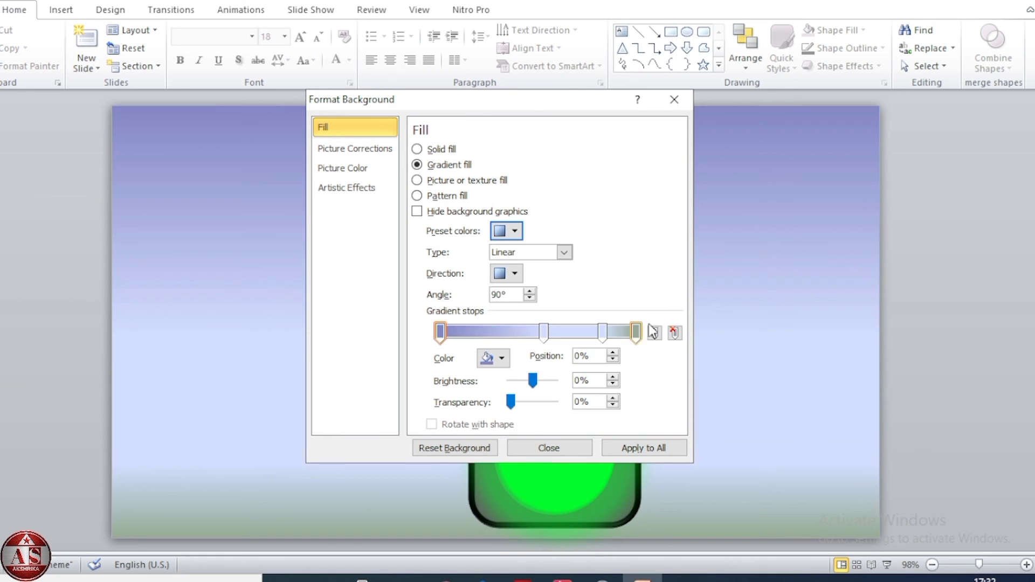
{"action": "left_click", "coordinate": [586, 458]}
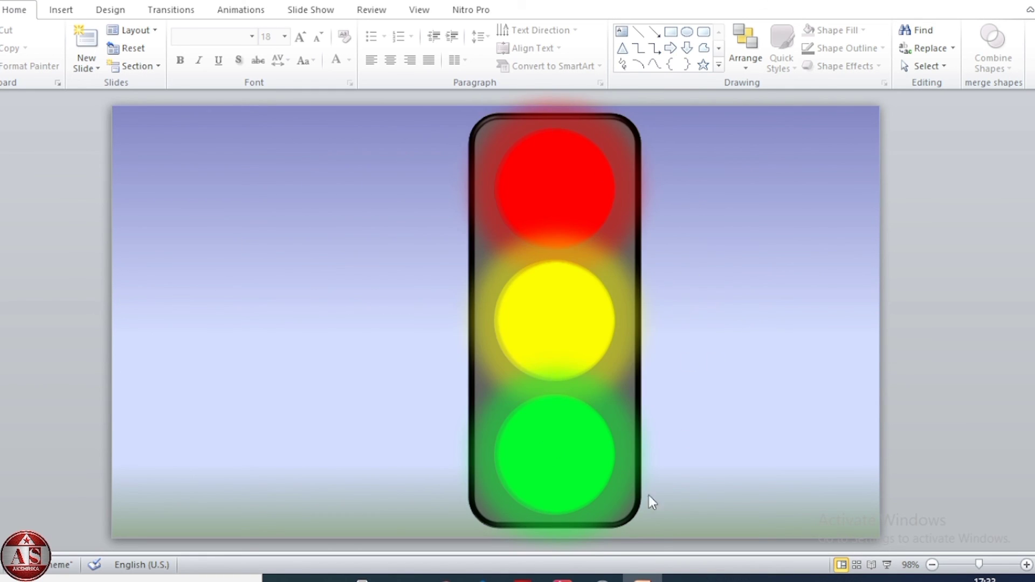
Run the slide show and trigger the traffic light's red, yellow and green lamp animation.
{"action": "left_click", "coordinate": [885, 564]}
{"action": "left_click", "coordinate": [590, 112]}
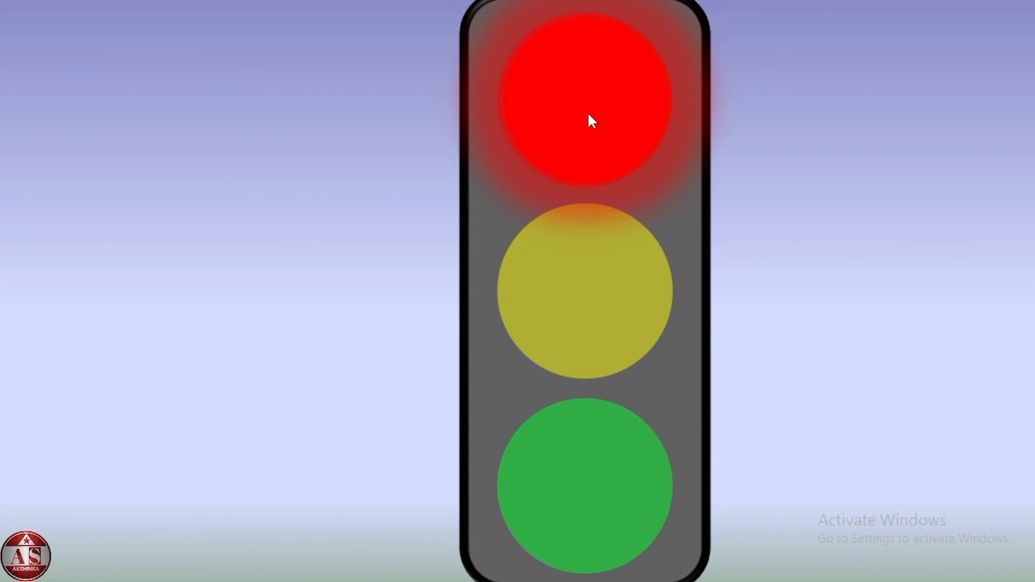